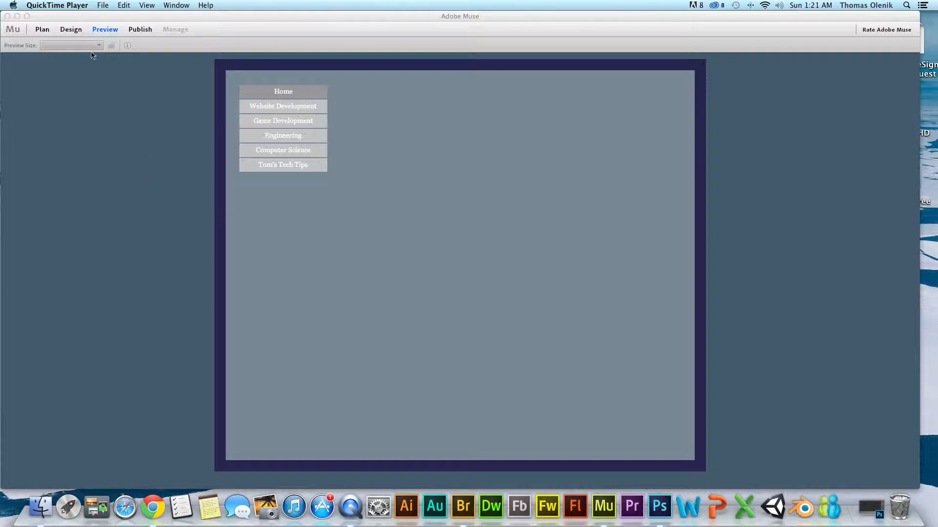
# - Switch from Adobe Muse to Photoshop
pyautogui.click(251, 19)
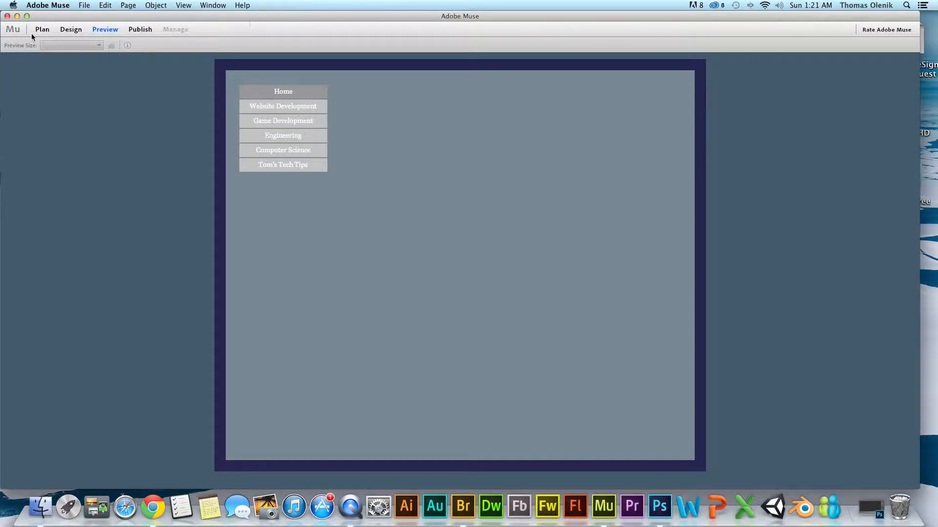
pyautogui.click(17, 16)
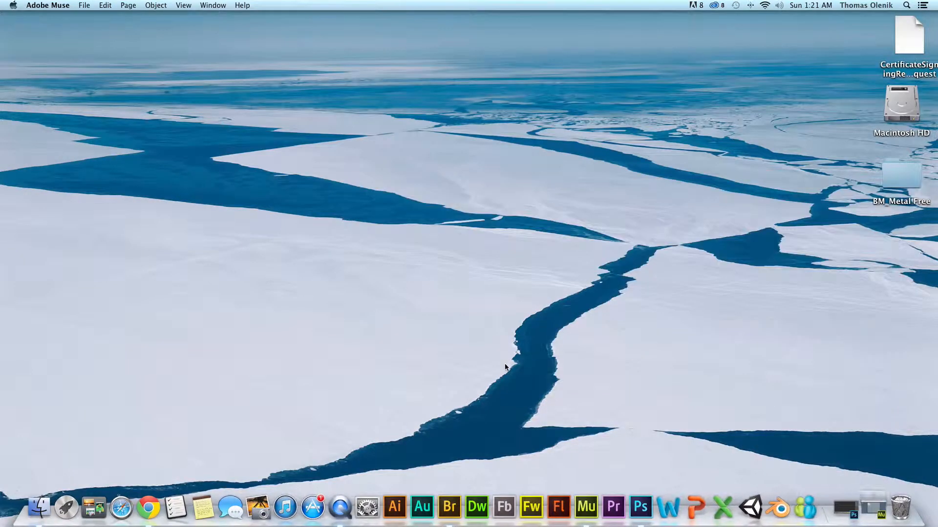
pyautogui.click(854, 520)
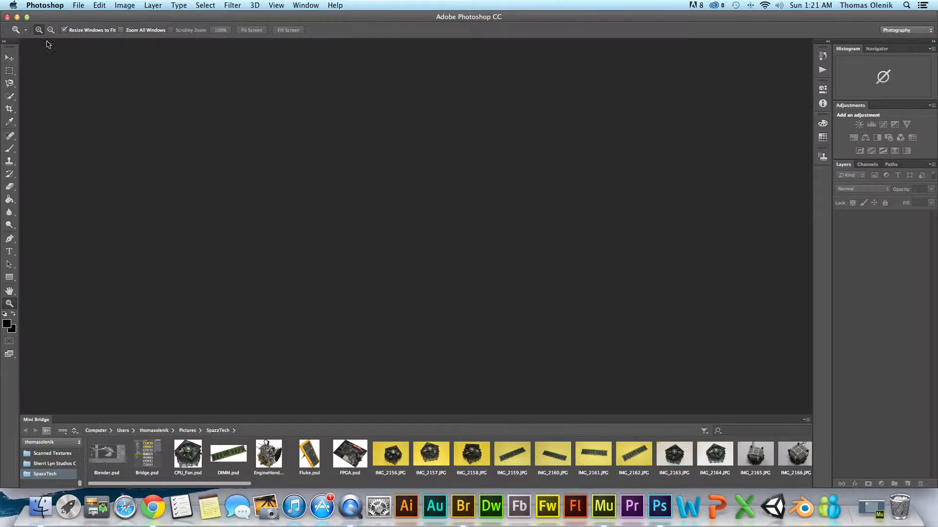
# - Start a new document named SpazzTechBackground2
pyautogui.click(371, 22)
pyautogui.click(80, 5)
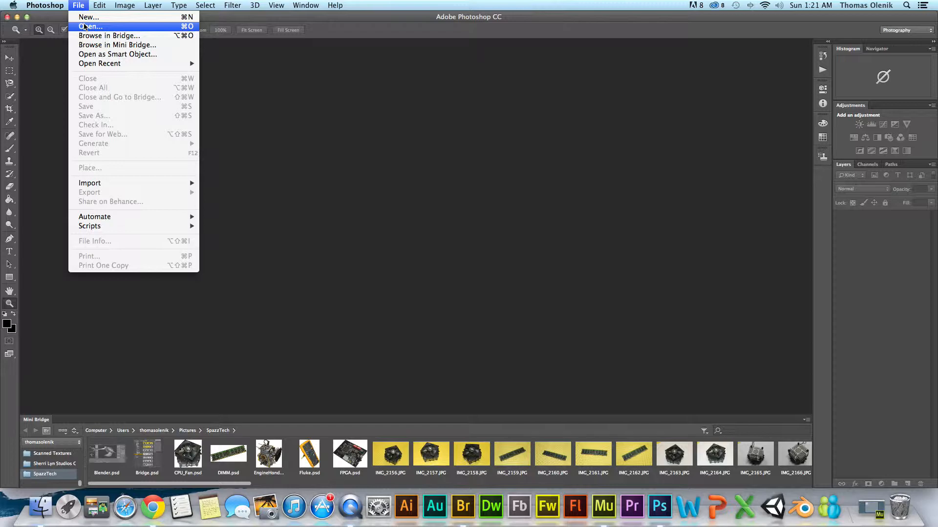
pyautogui.click(88, 17)
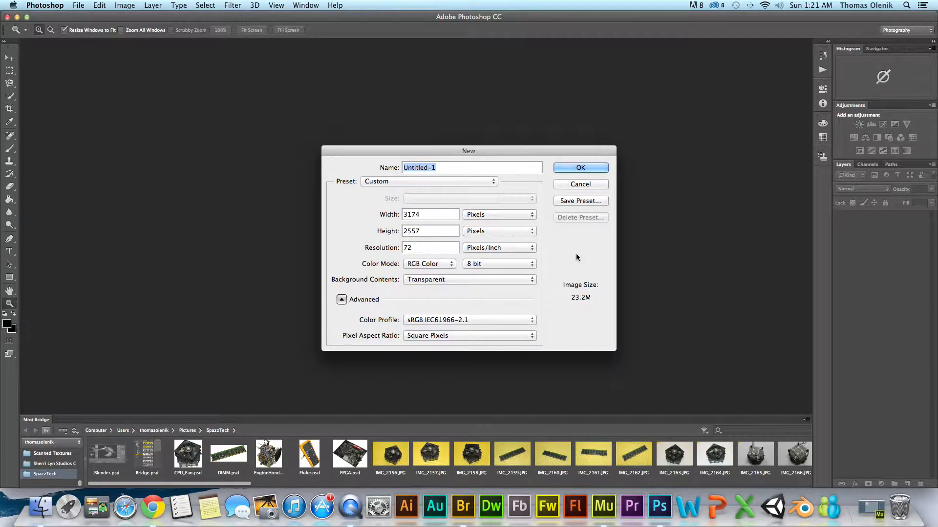
pyautogui.write('Space')
pyautogui.press('BackSpace')
pyautogui.press('BackSpace')
pyautogui.write('zzTechBackground2')
# - Choose the Web preset at 800 x 600 pixels and create the document
pyautogui.click(492, 182)
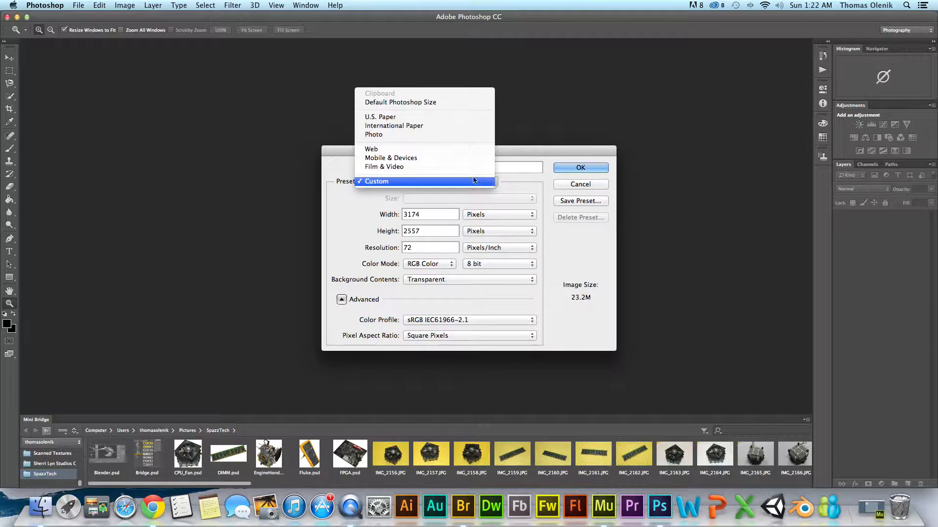
pyautogui.click(412, 150)
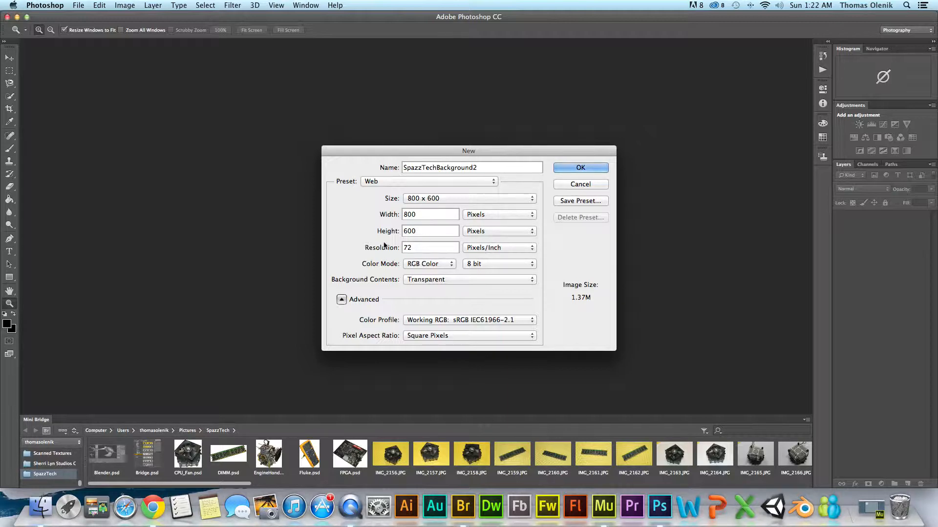
pyautogui.click(567, 167)
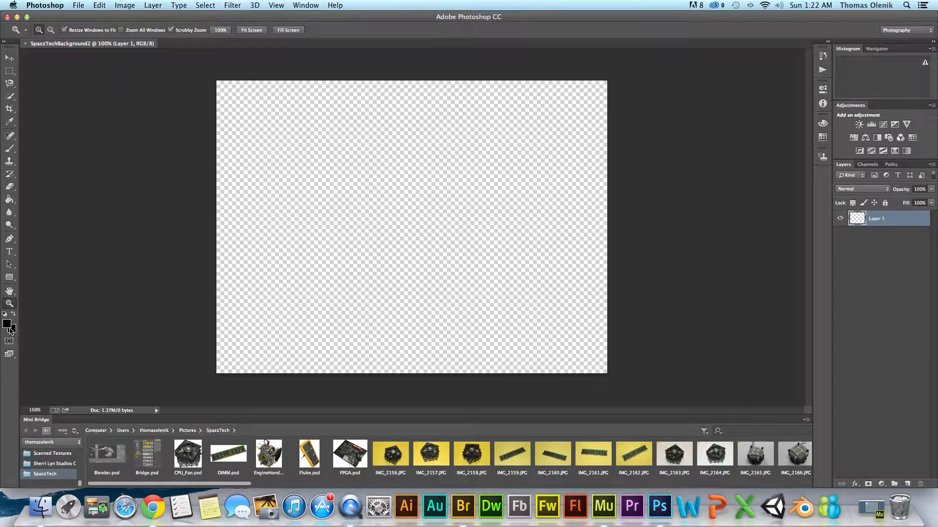
# - Fill the transparent layer with black using the Paint Bucket tool
pyautogui.click(9, 201)
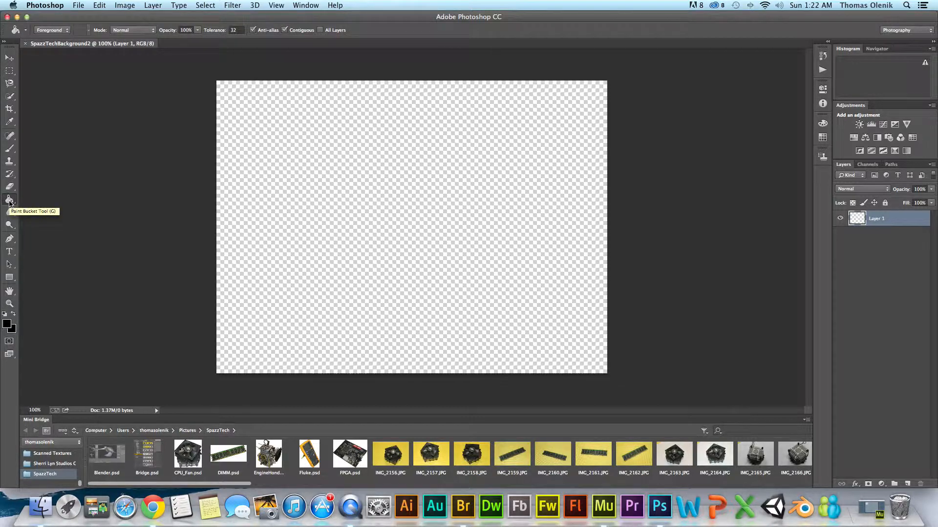
pyautogui.click(10, 201)
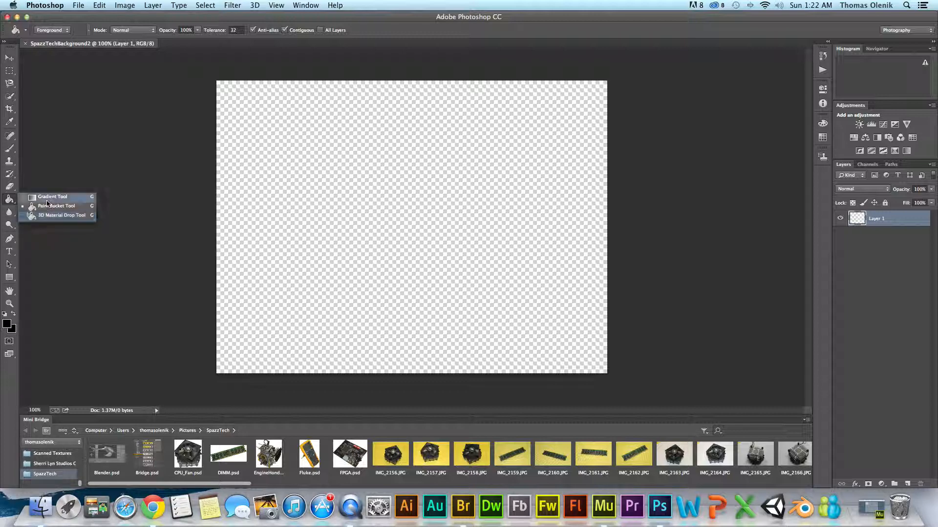
pyautogui.click(48, 207)
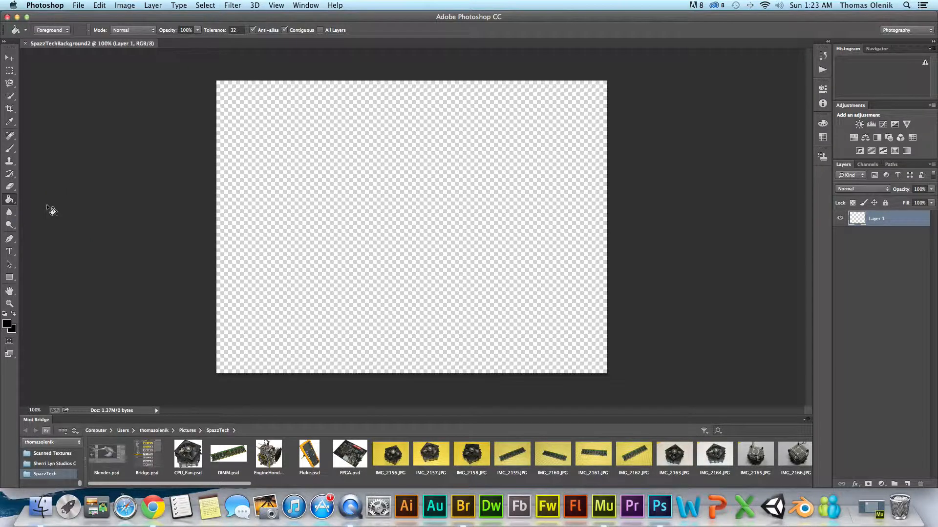
pyautogui.click(381, 210)
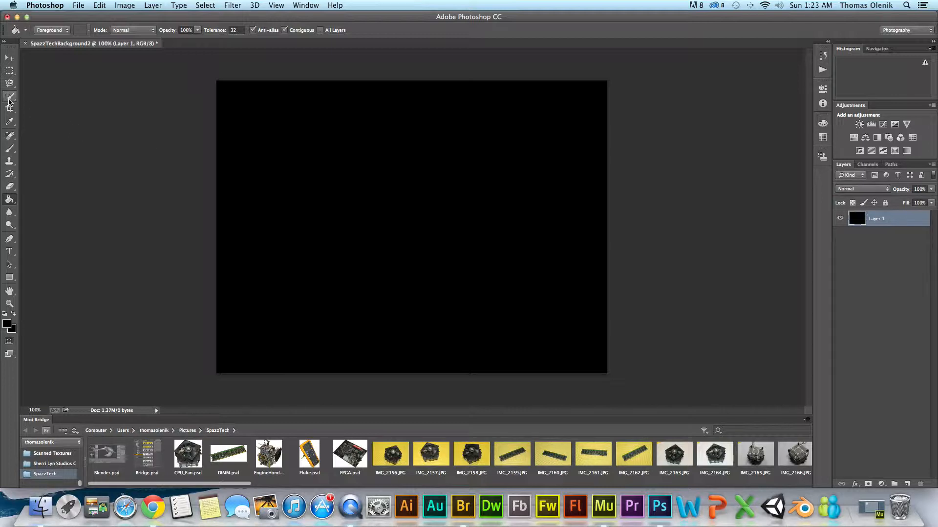
pyautogui.click(9, 96)
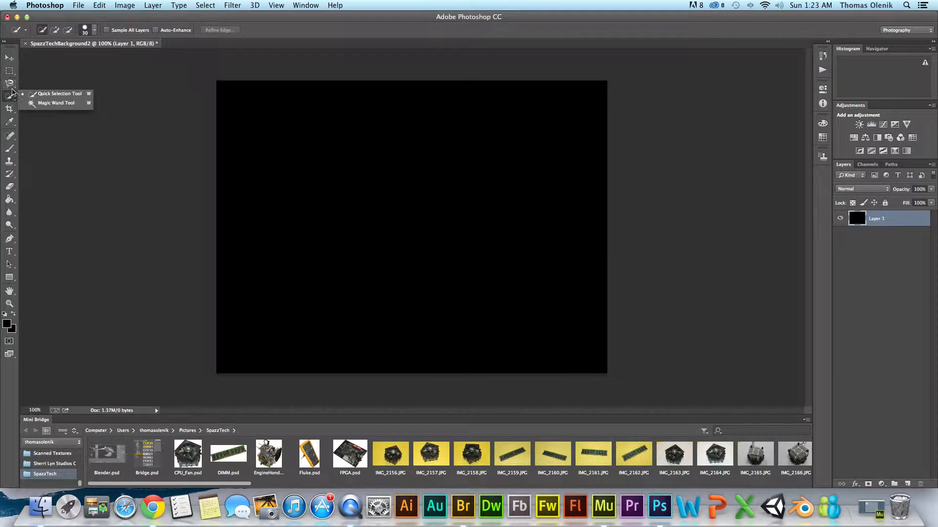
pyautogui.click(9, 83)
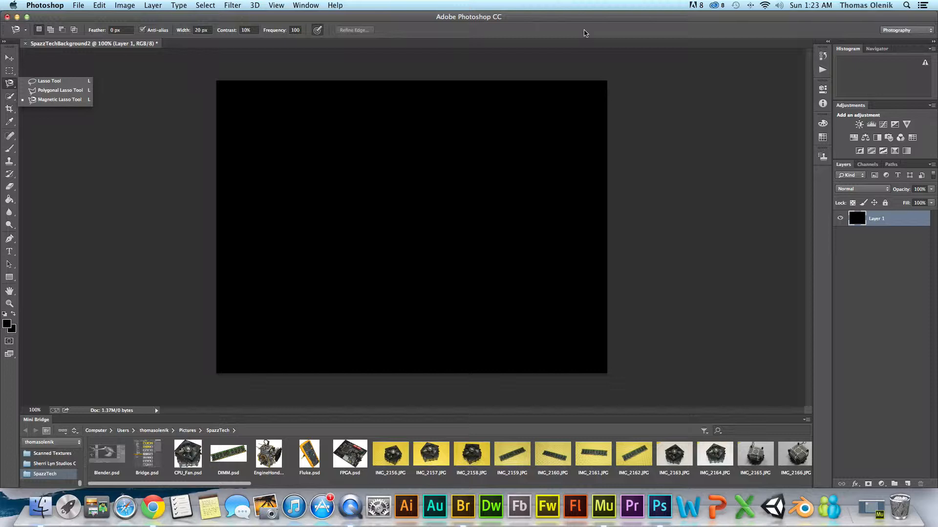
pyautogui.click(584, 31)
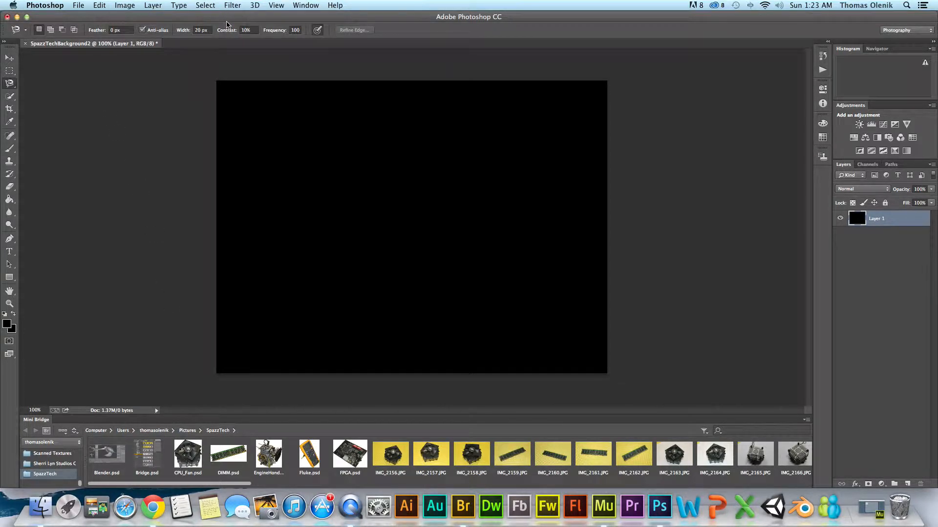
pyautogui.click(78, 6)
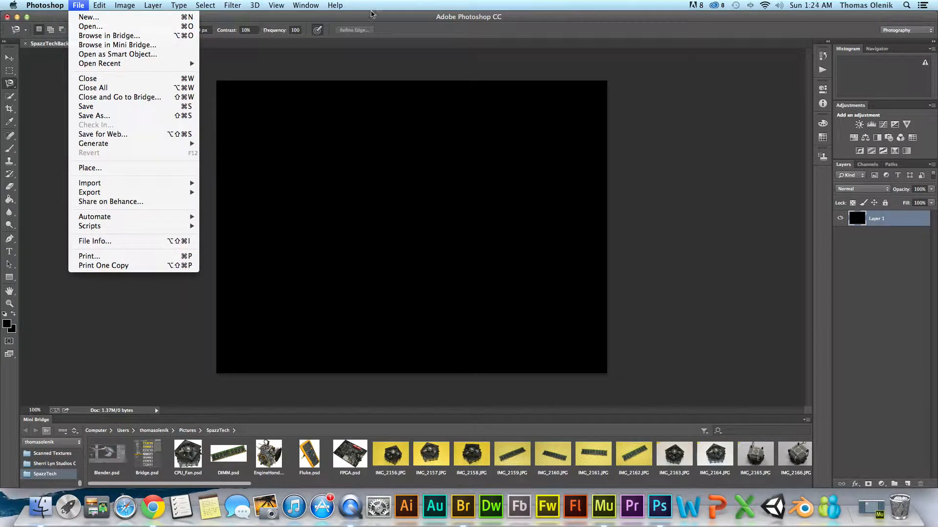
pyautogui.click(371, 20)
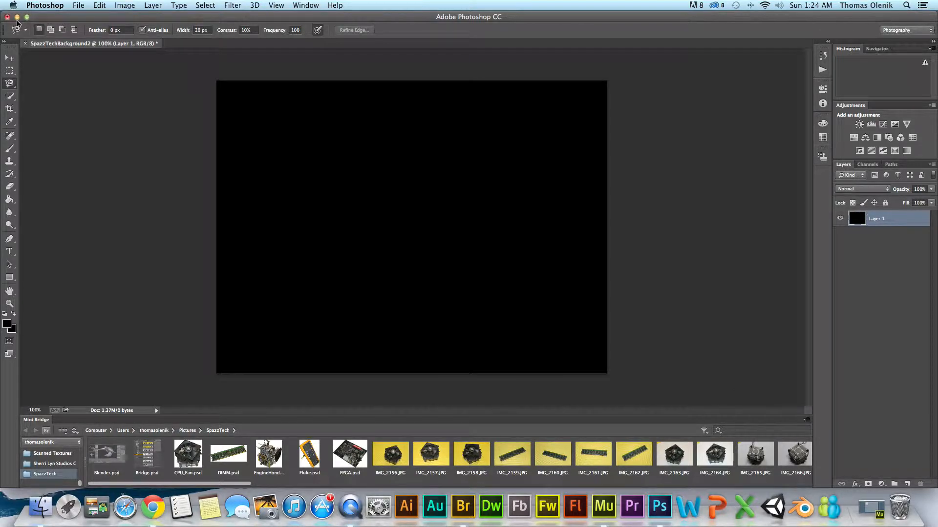
# - Browse the All My Files list in Finder and return to Photoshop
pyautogui.click(16, 17)
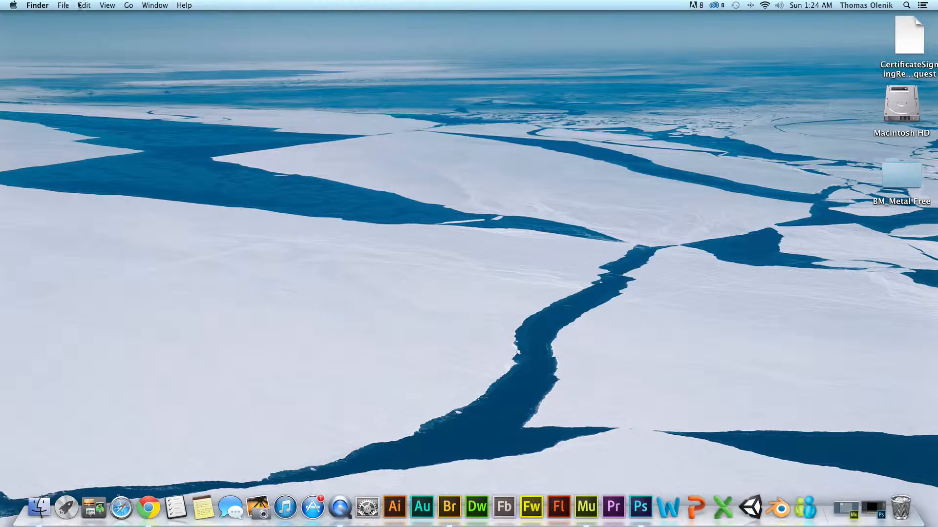
pyautogui.click(130, 6)
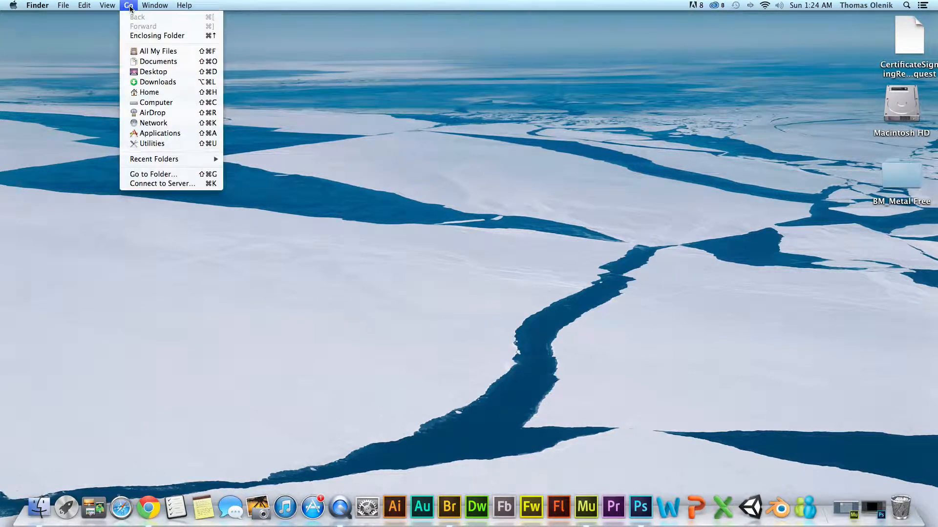
pyautogui.click(138, 52)
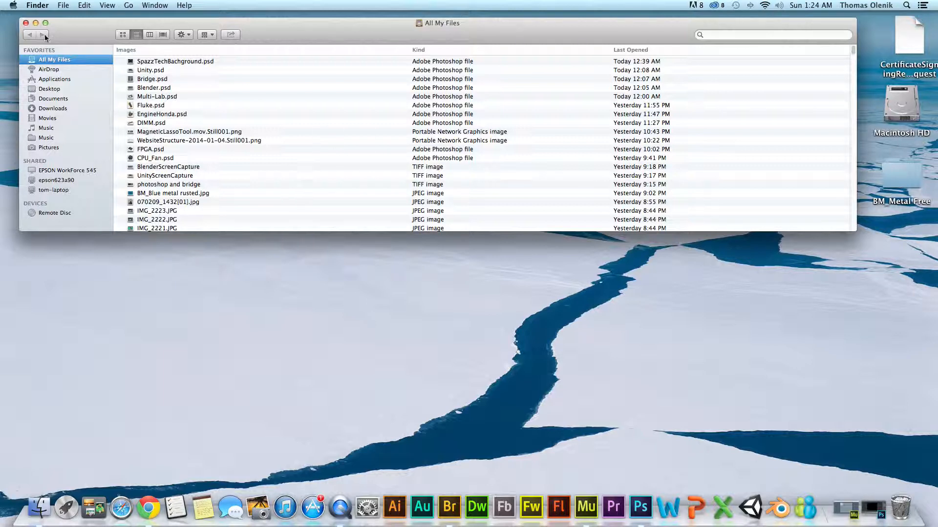
pyautogui.click(26, 23)
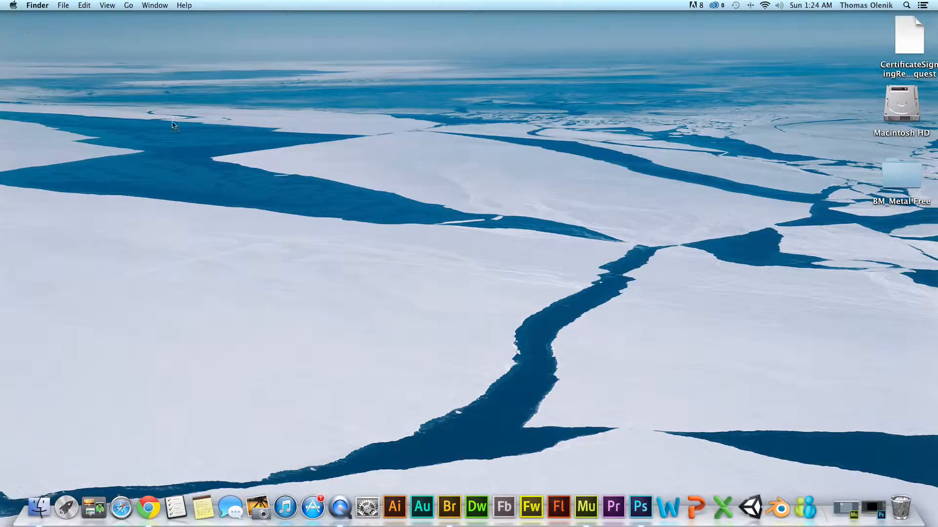
pyautogui.click(871, 508)
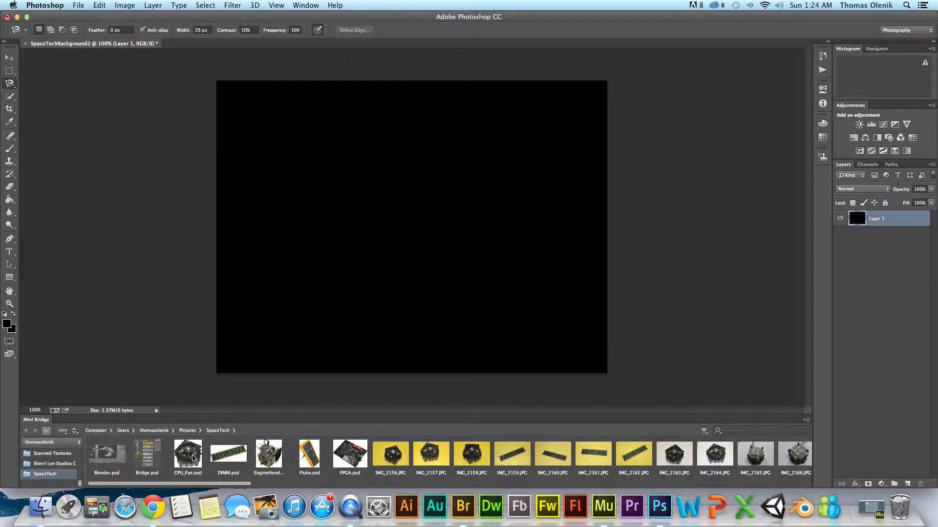
# - Place CPU_Fan.psd from Mini Bridge, scale it proportionally to 5%, and move it to the canvas's lower-left area
pyautogui.click(190, 461)
pyautogui.moveTo(188, 464); pyautogui.dragTo(310, 270)
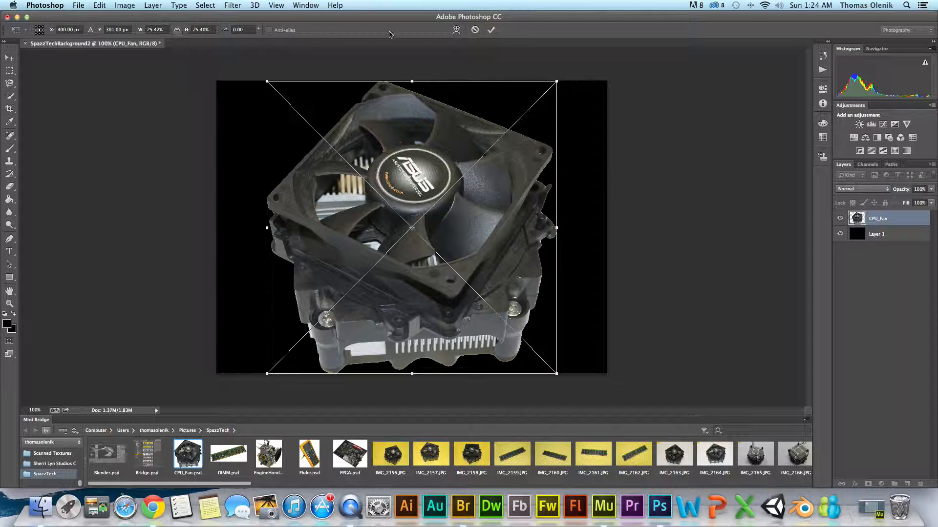
pyautogui.click(177, 30)
pyautogui.click(167, 30)
pyautogui.write('10')
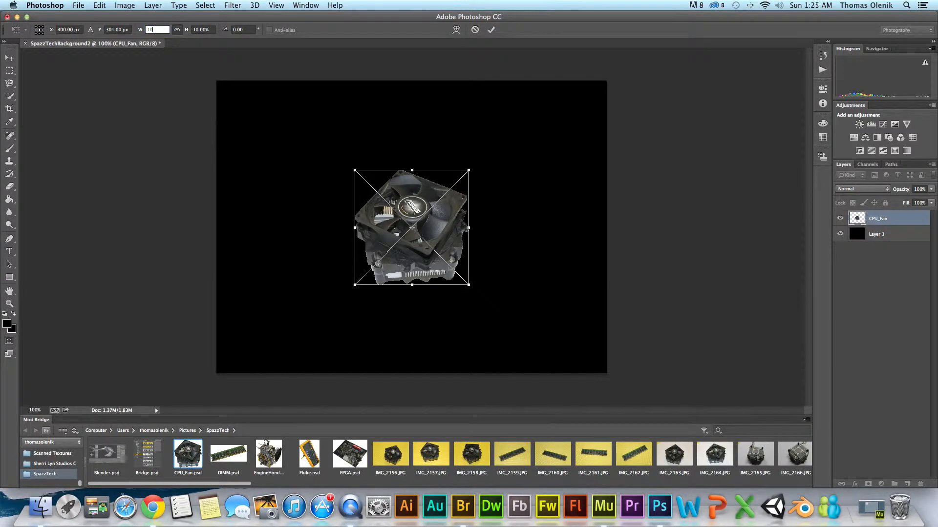
pyautogui.press('BackSpace')
pyautogui.write('5')
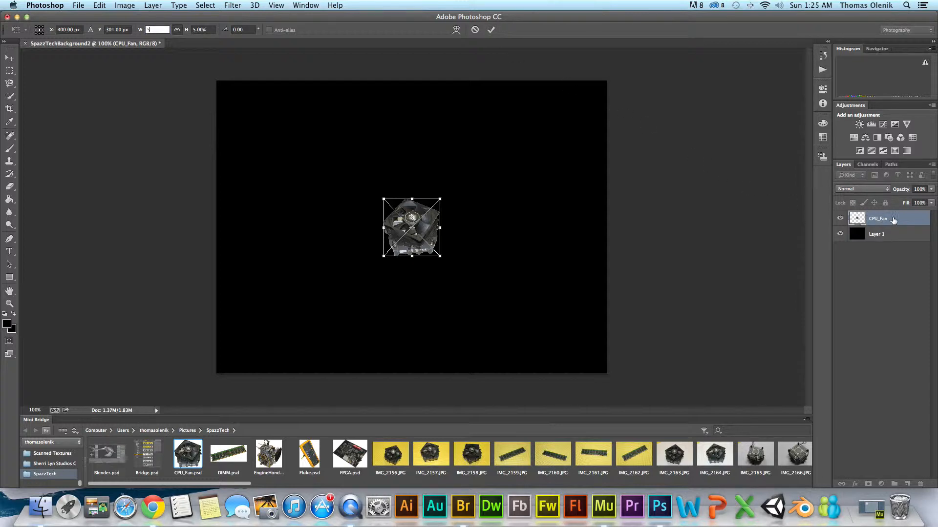
pyautogui.click(491, 32)
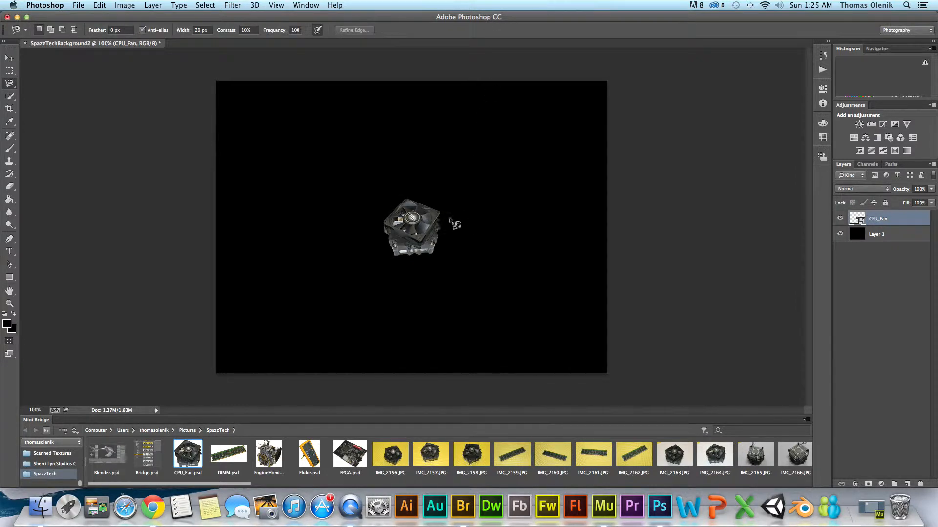
pyautogui.click(9, 58)
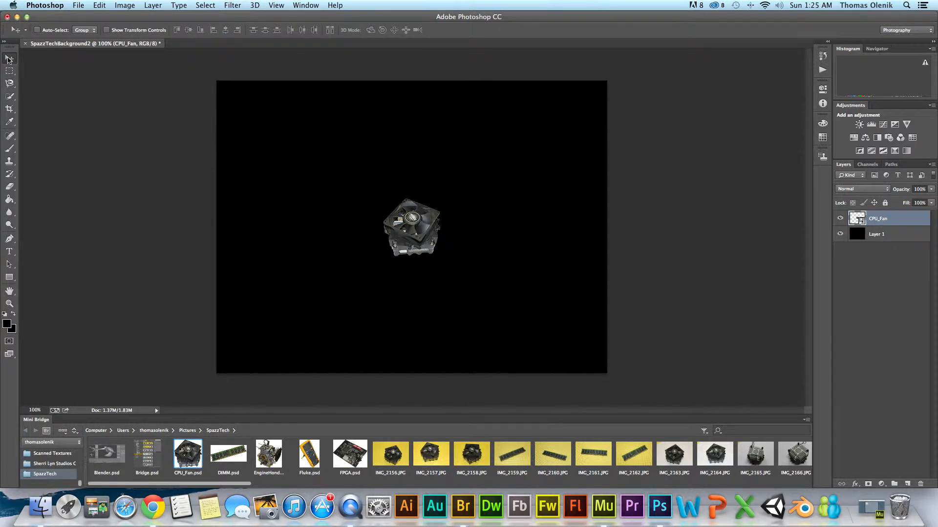
pyautogui.moveTo(419, 230); pyautogui.dragTo(283, 329)
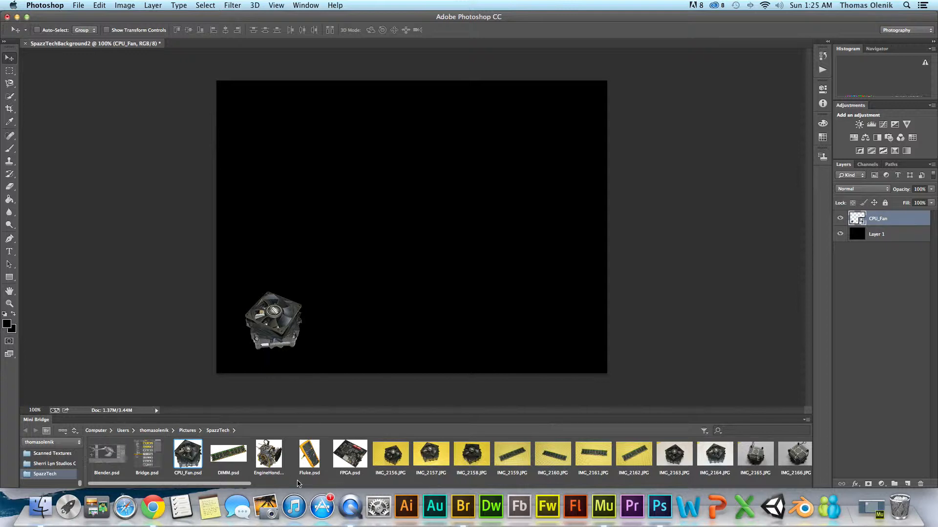
# - Place EngineHonda.psd, scale it proportionally to 5%, and move it to the canvas's upper-right corner
pyautogui.moveTo(277, 461); pyautogui.dragTo(479, 239)
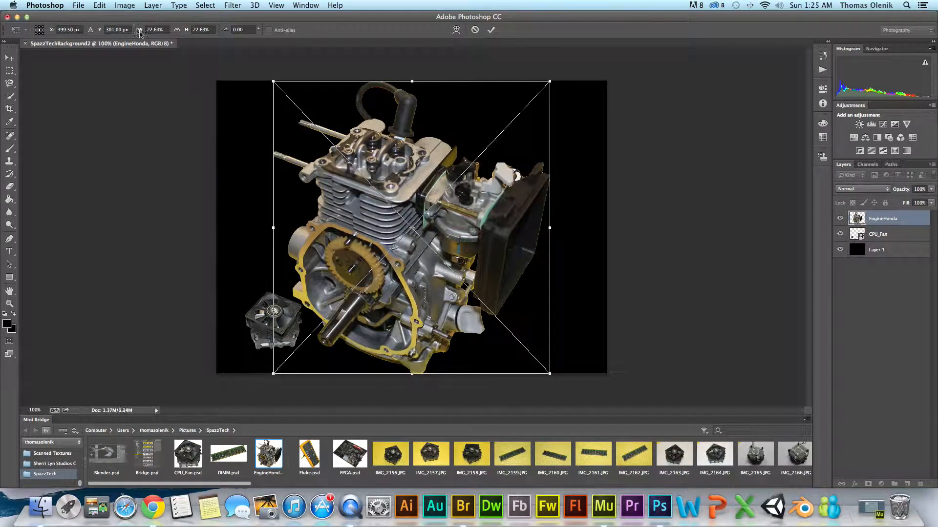
pyautogui.click(178, 30)
pyautogui.click(149, 30)
pyautogui.write('10')
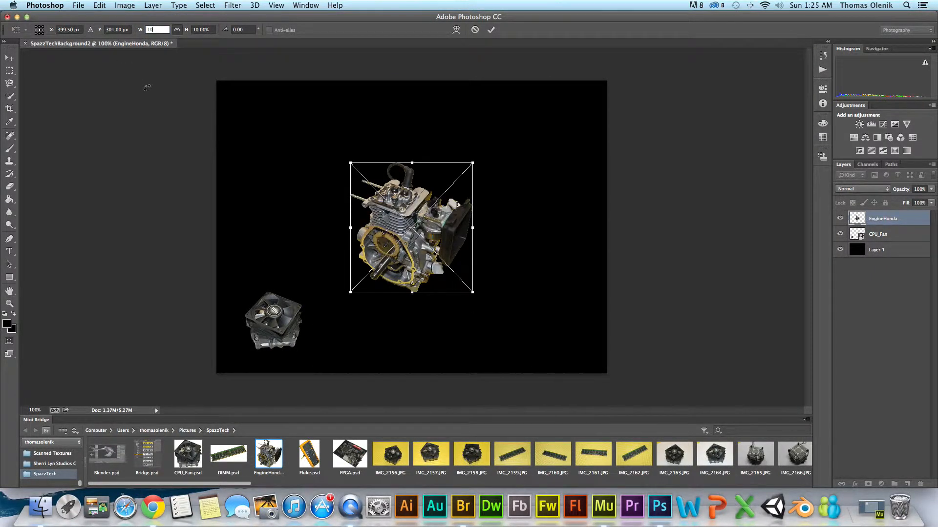
pyautogui.press('BackSpace')
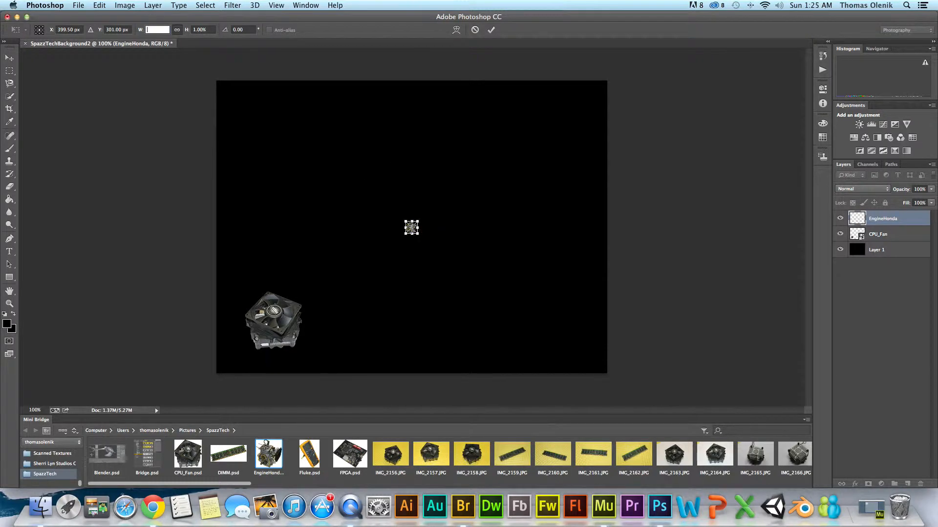
pyautogui.write('5')
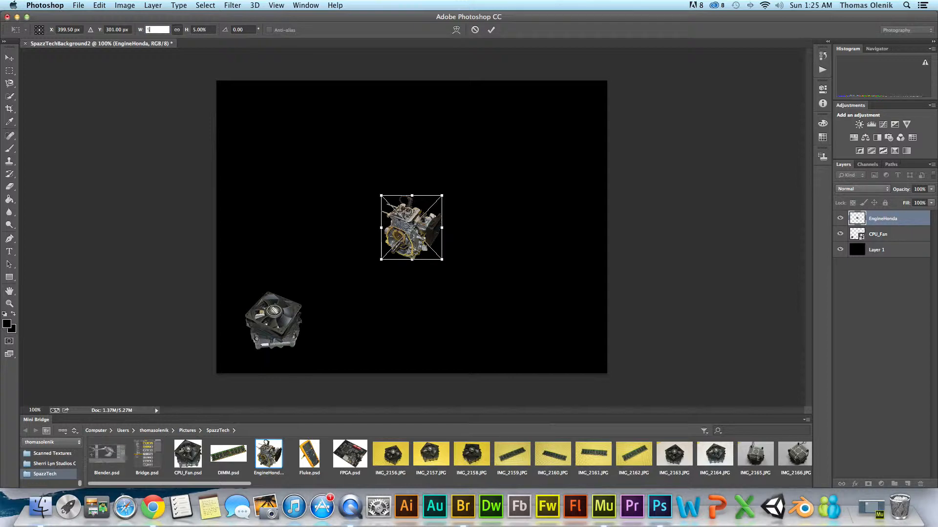
pyautogui.press('Return')
pyautogui.click(491, 30)
pyautogui.moveTo(426, 211); pyautogui.dragTo(559, 130)
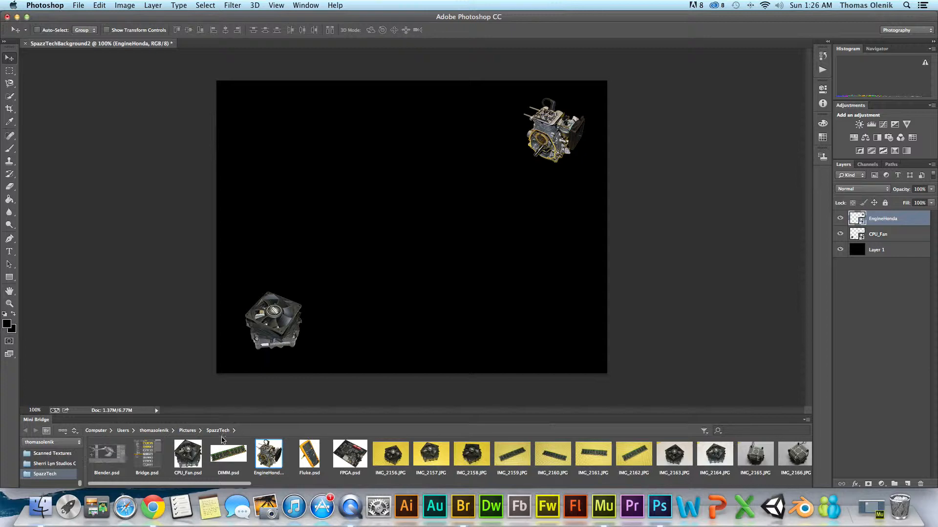
# - Place FPGA.psd from Mini Bridge, scale it proportionally to 5%, and move it to the canvas's lower-right corner
pyautogui.moveTo(356, 465); pyautogui.dragTo(438, 306)
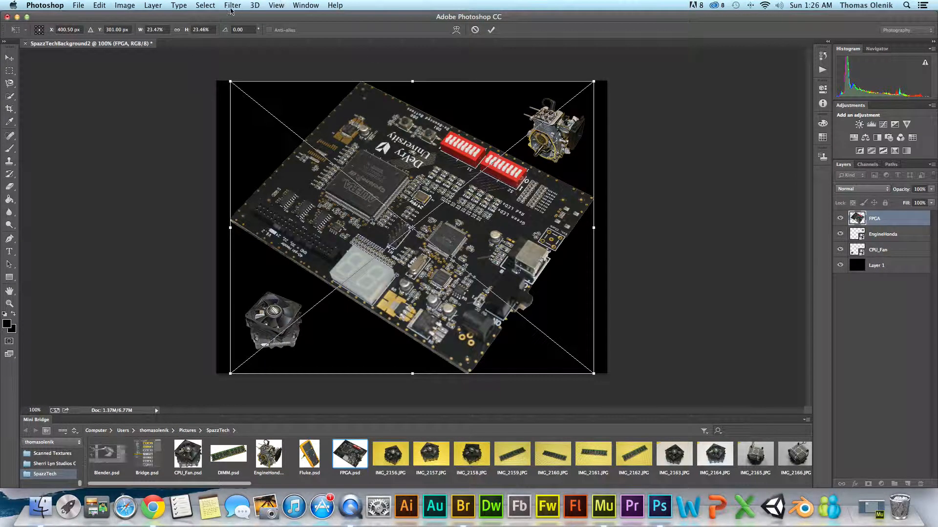
pyautogui.click(178, 30)
pyautogui.click(160, 29)
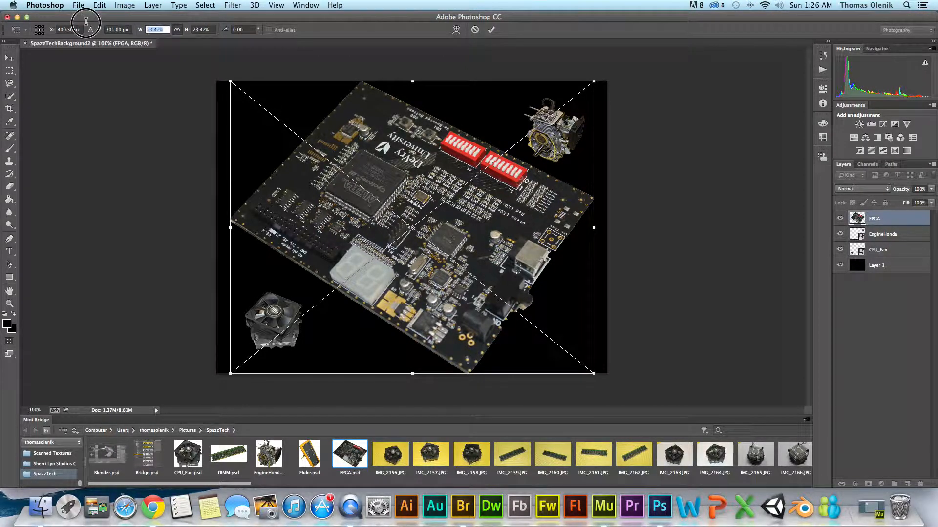
pyautogui.write('5')
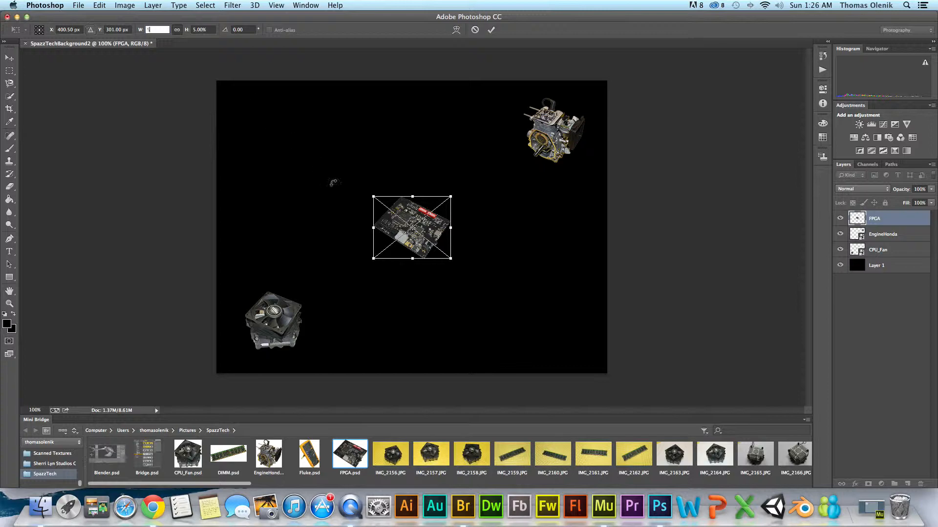
pyautogui.click(490, 30)
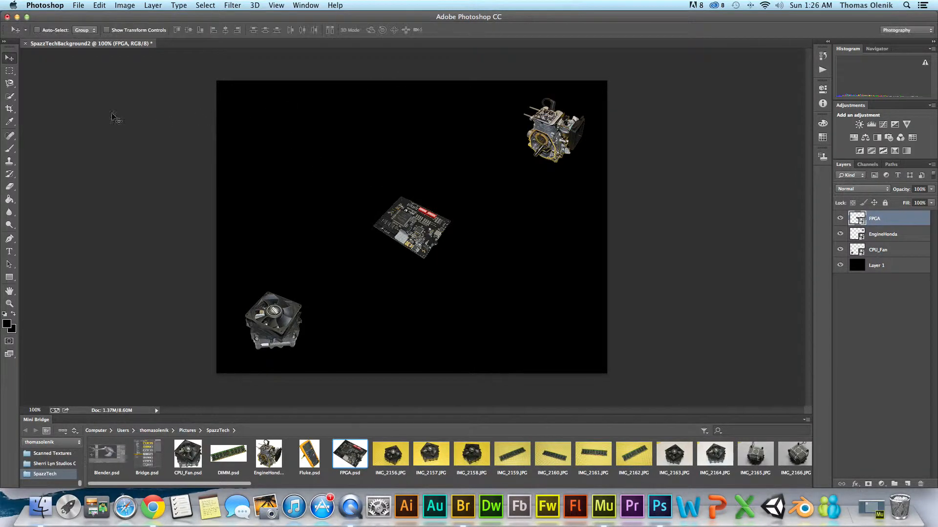
pyautogui.moveTo(413, 229); pyautogui.dragTo(559, 332)
# - Place Fluke.psd, scale it proportionally to 5%, and move it to the canvas's upper-left corner
pyautogui.moveTo(298, 452); pyautogui.dragTo(356, 223)
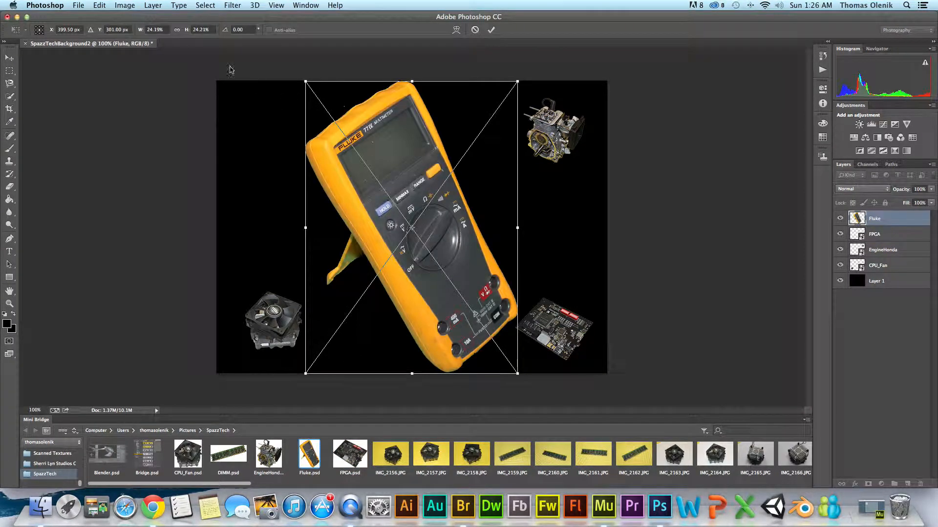
pyautogui.click(177, 30)
pyautogui.doubleClick(161, 30)
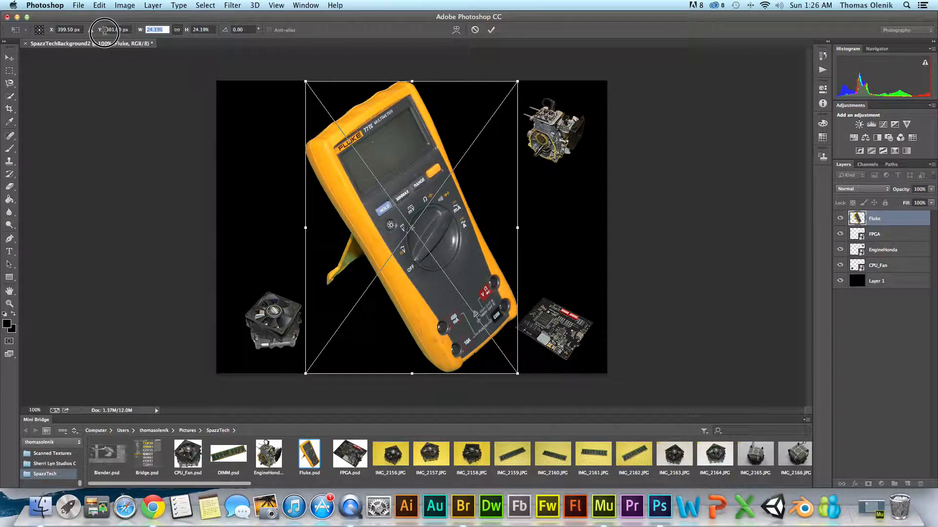
pyautogui.write('5')
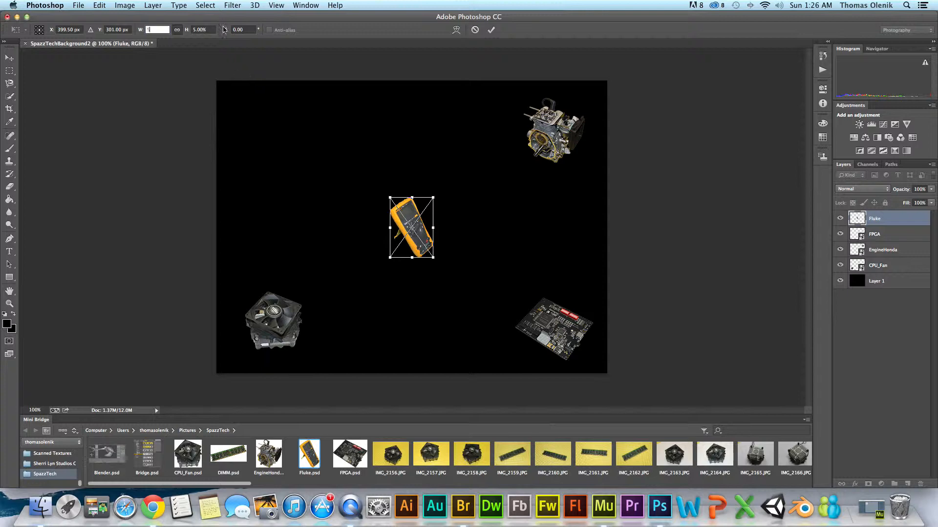
pyautogui.click(490, 29)
pyautogui.moveTo(418, 228); pyautogui.dragTo(272, 128)
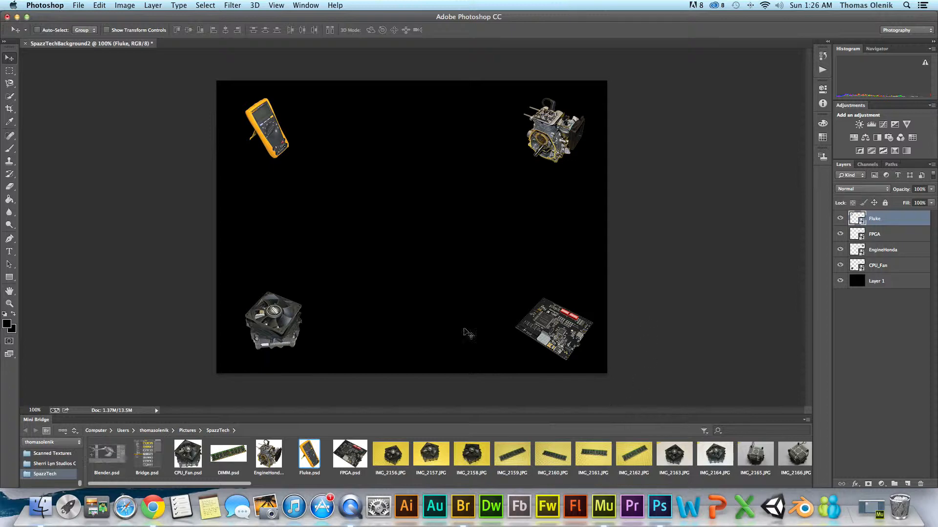
# - Place DIMM.psd, scale it proportionally to 5%, and move it to the bottom centre of the canvas
pyautogui.moveTo(240, 452); pyautogui.dragTo(409, 331)
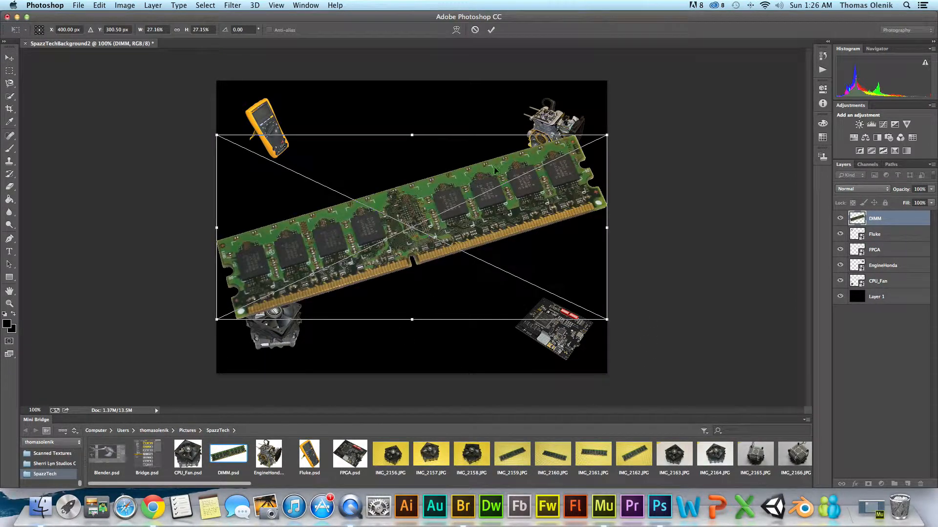
pyautogui.click(177, 31)
pyautogui.doubleClick(165, 29)
pyautogui.write('5')
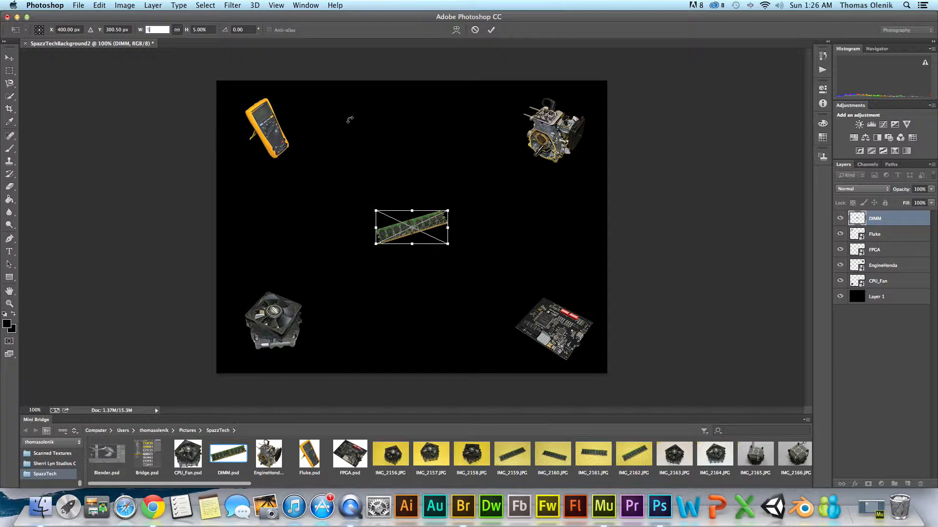
pyautogui.click(491, 31)
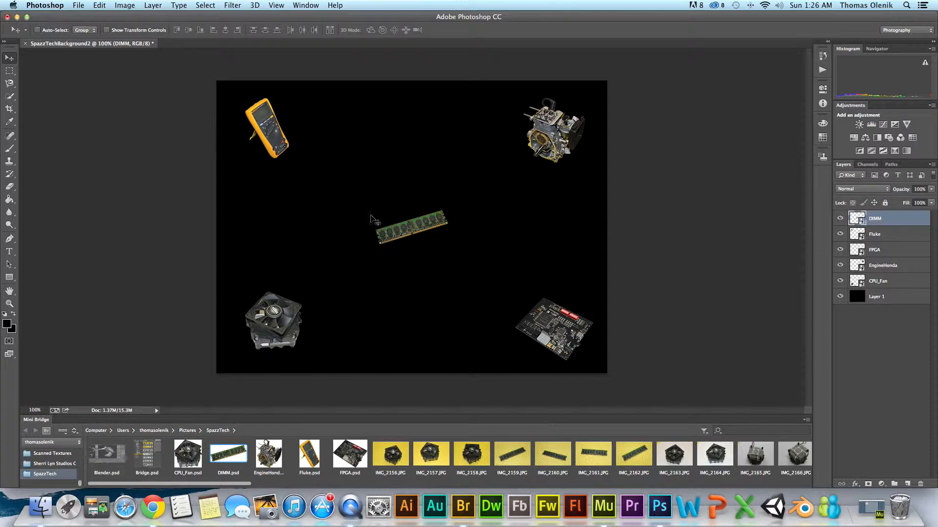
pyautogui.moveTo(408, 229); pyautogui.dragTo(402, 327)
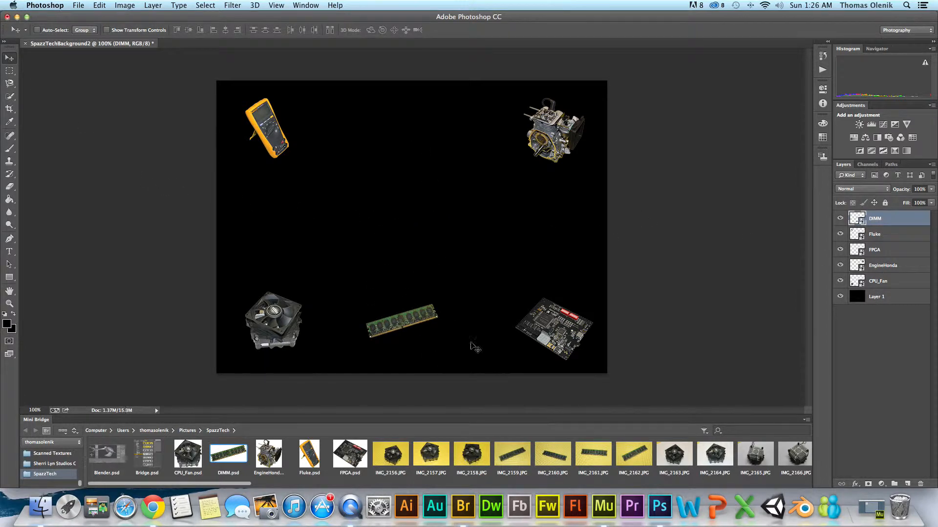
pyautogui.rightClick(401, 327)
pyautogui.click(402, 328)
# - Place Blender.psd, scale it proportionally to 10%, and move it to the left middle of the canvas
pyautogui.moveTo(109, 460); pyautogui.dragTo(408, 141)
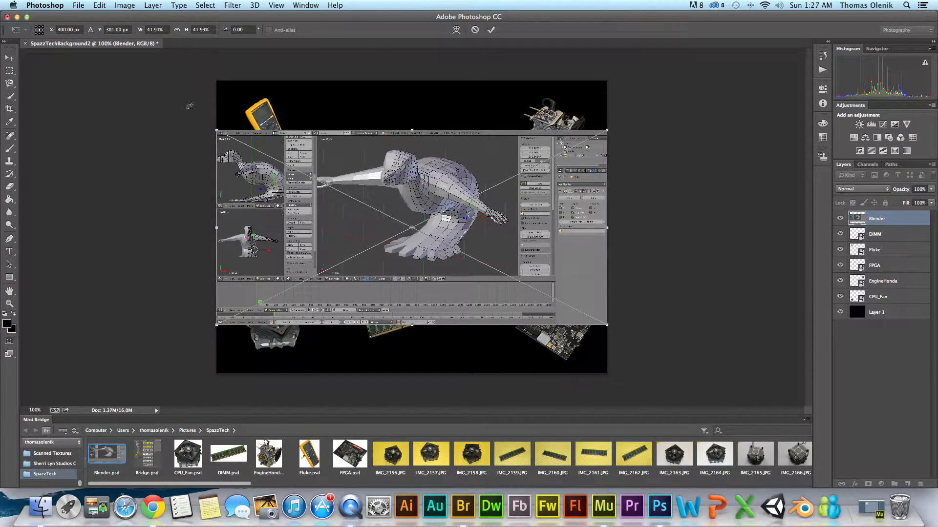
pyautogui.click(165, 30)
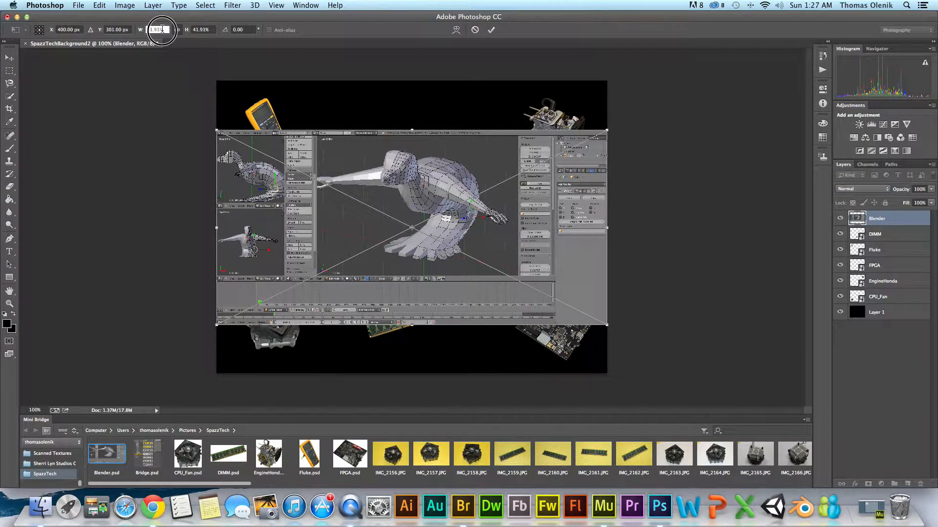
pyautogui.write('10')
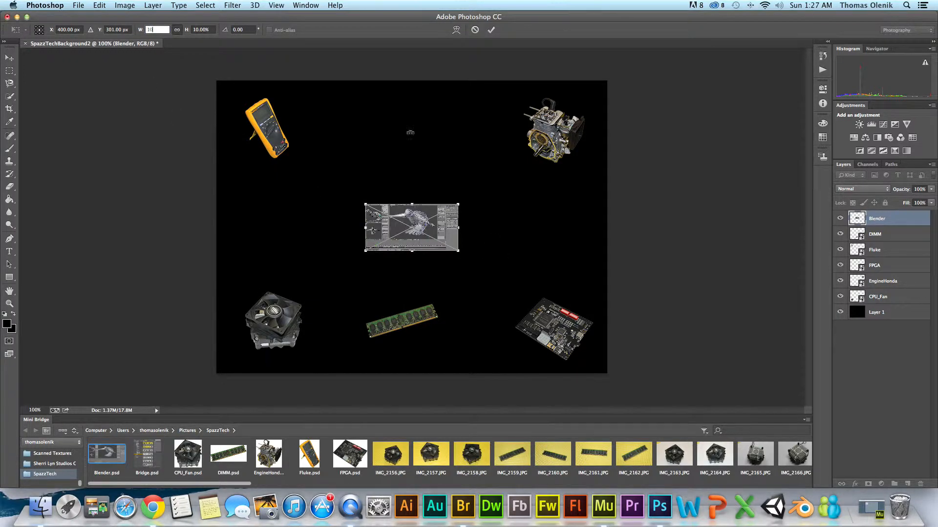
pyautogui.click(490, 29)
pyautogui.moveTo(441, 200); pyautogui.dragTo(302, 216)
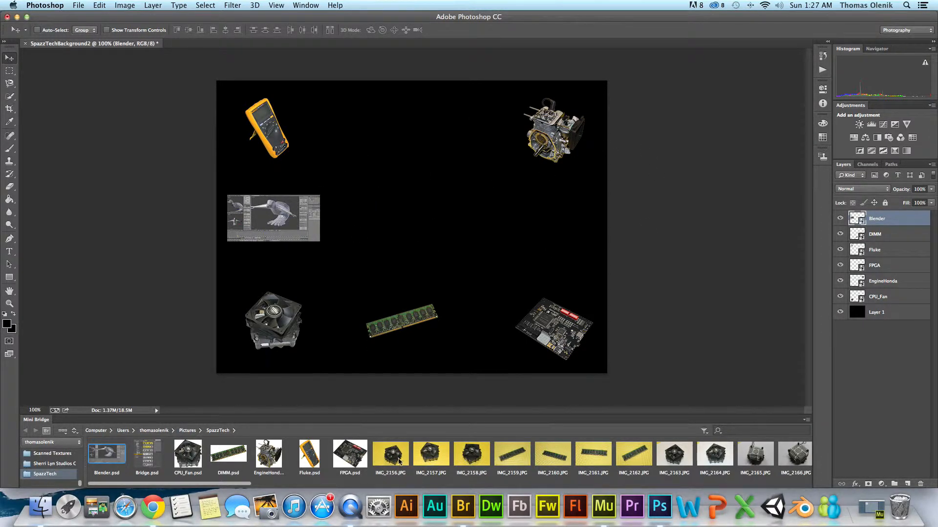
# - Place Multi-Lab.psd from further along the Mini Bridge list and scale it proportionally to 5% at the canvas centre
pyautogui.moveTo(241, 484); pyautogui.dragTo(804, 483)
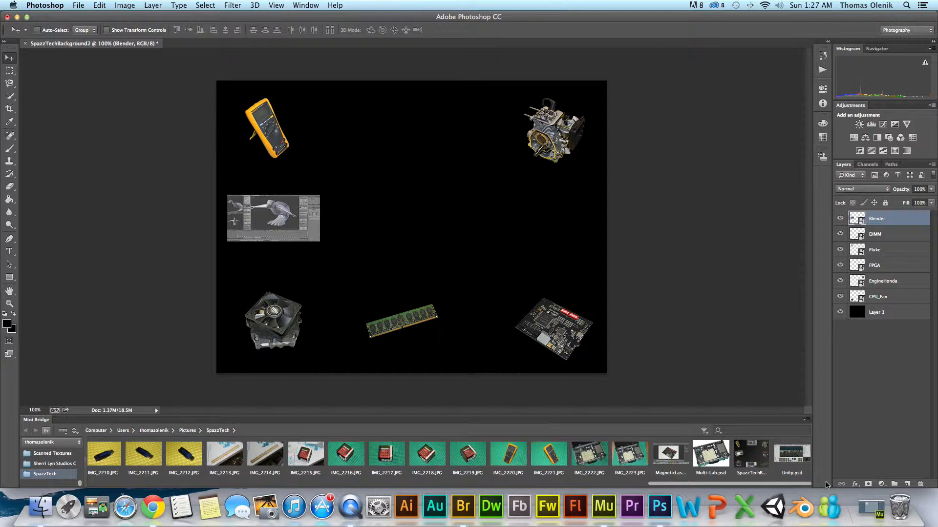
pyautogui.moveTo(711, 459); pyautogui.dragTo(549, 226)
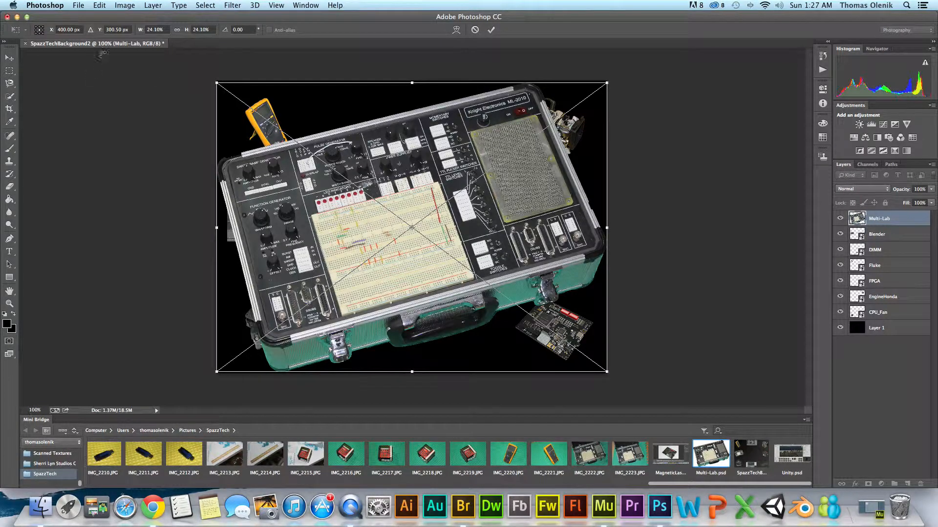
pyautogui.click(177, 30)
pyautogui.moveTo(165, 30); pyautogui.dragTo(76, 34)
pyautogui.write('5')
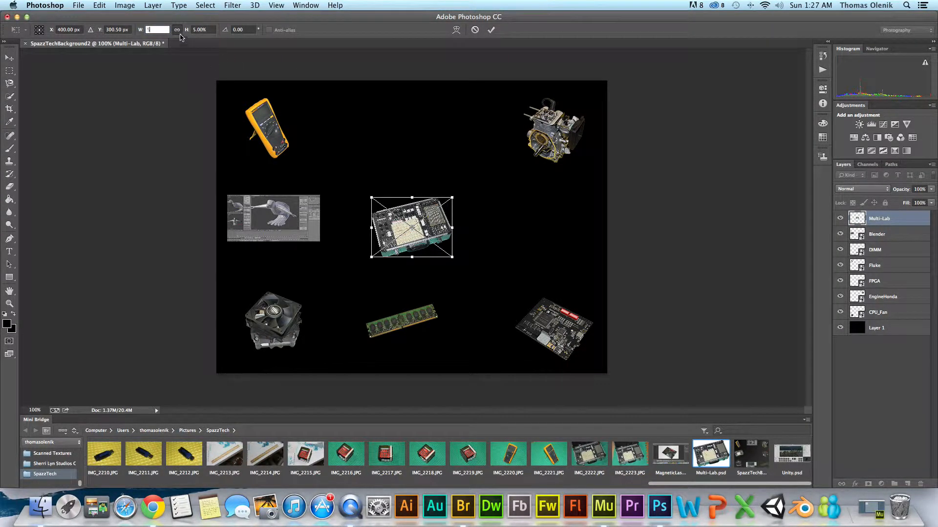
pyautogui.click(491, 30)
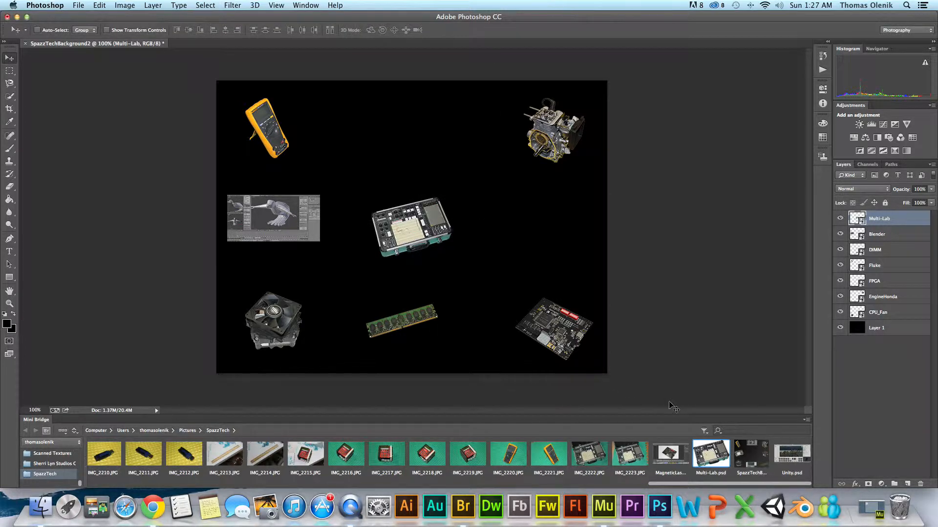
# - Place Unity.psd, scale it proportionally to 10%, and move it to the top centre of the canvas
pyautogui.click(801, 457)
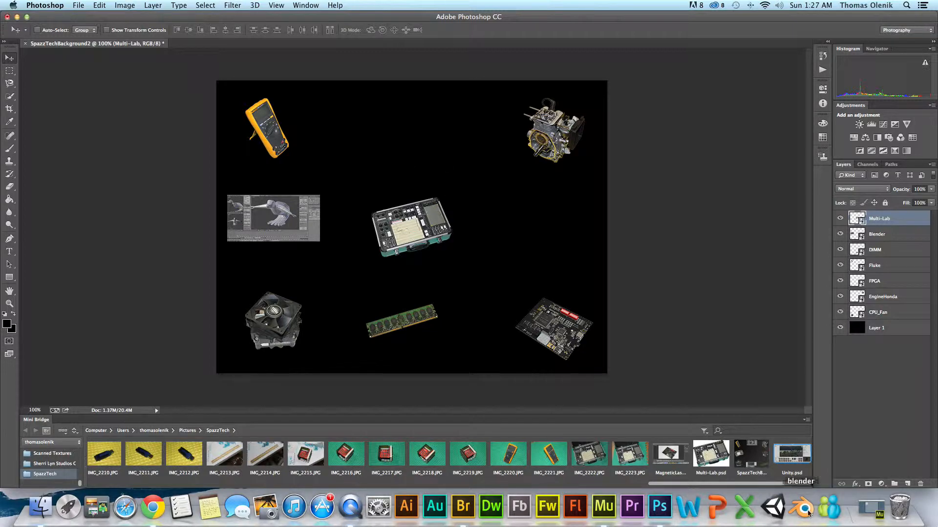
pyautogui.moveTo(792, 453); pyautogui.dragTo(404, 161)
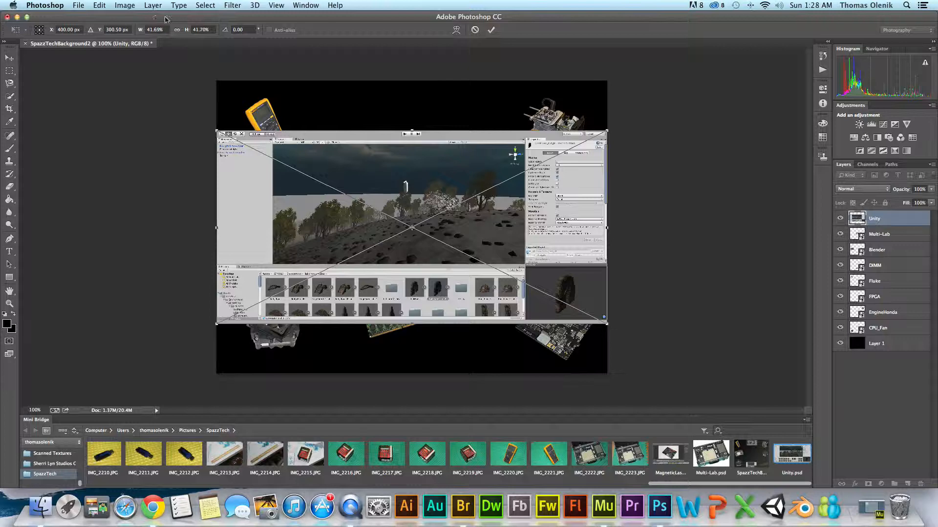
pyautogui.click(157, 29)
pyautogui.write('10')
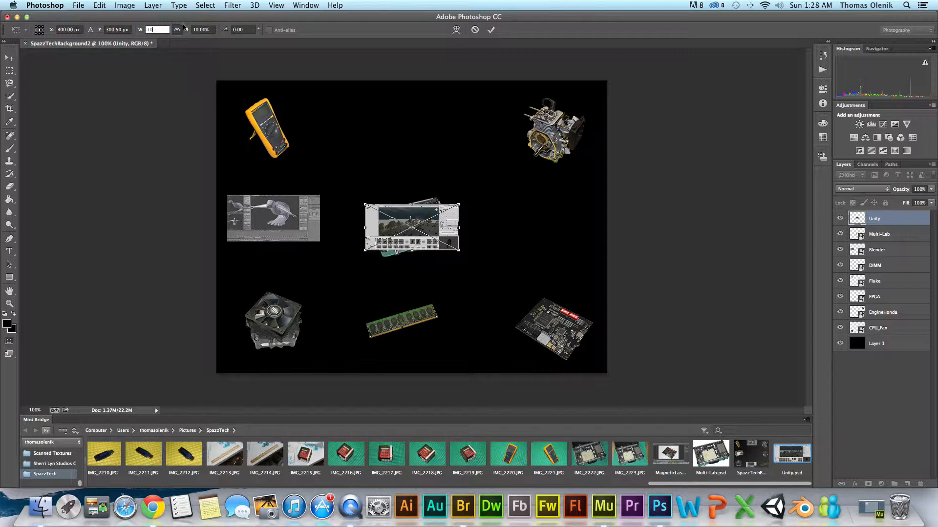
pyautogui.click(491, 29)
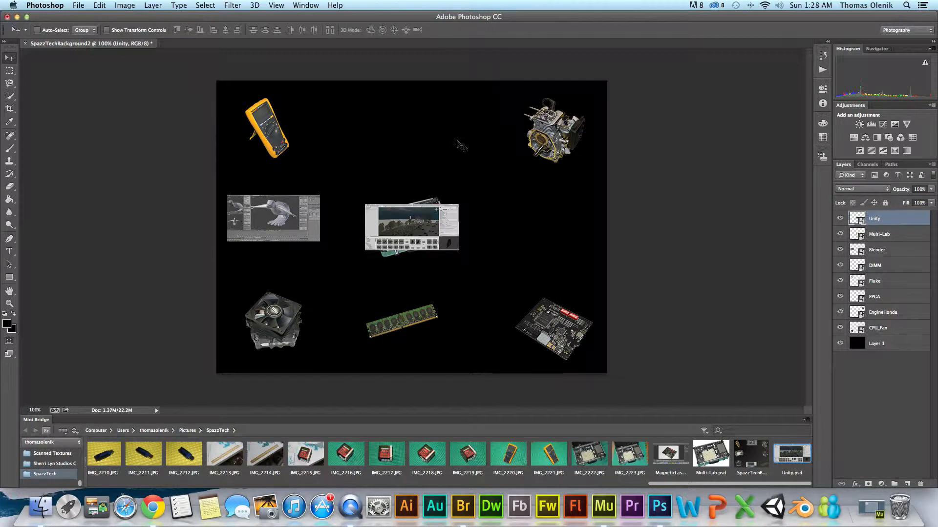
pyautogui.moveTo(457, 245); pyautogui.dragTo(450, 141)
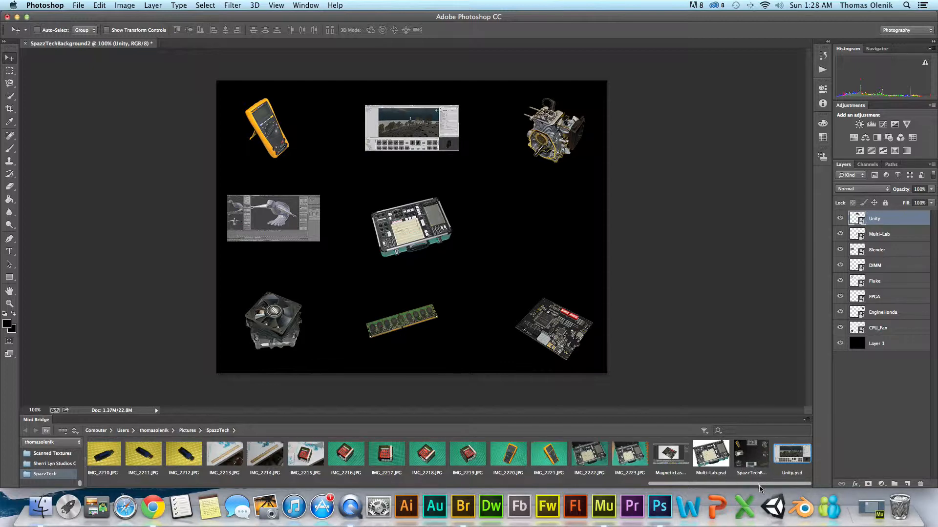
# - Place Bridge.psd, scale it proportionally to 15%, and move it to the right middle of the canvas
pyautogui.moveTo(737, 487); pyautogui.dragTo(146, 485)
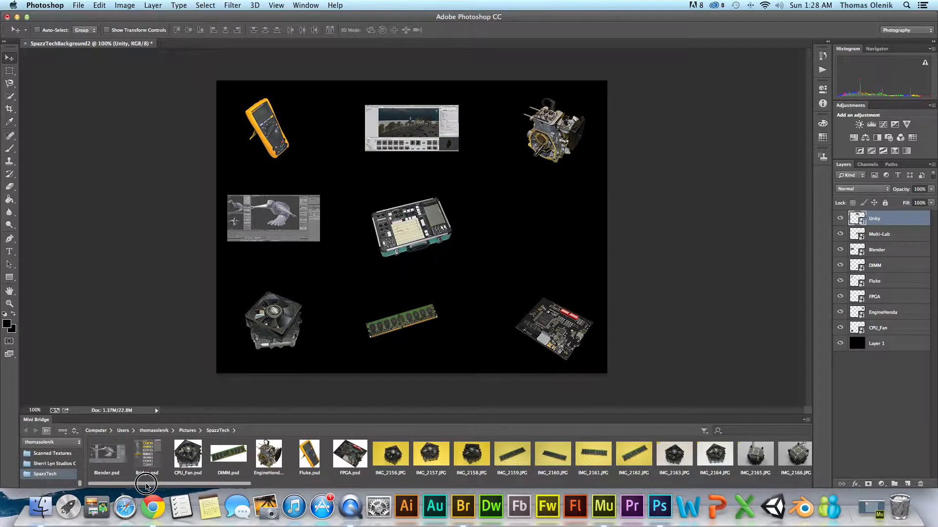
pyautogui.click(145, 457)
pyautogui.moveTo(145, 456); pyautogui.dragTo(553, 223)
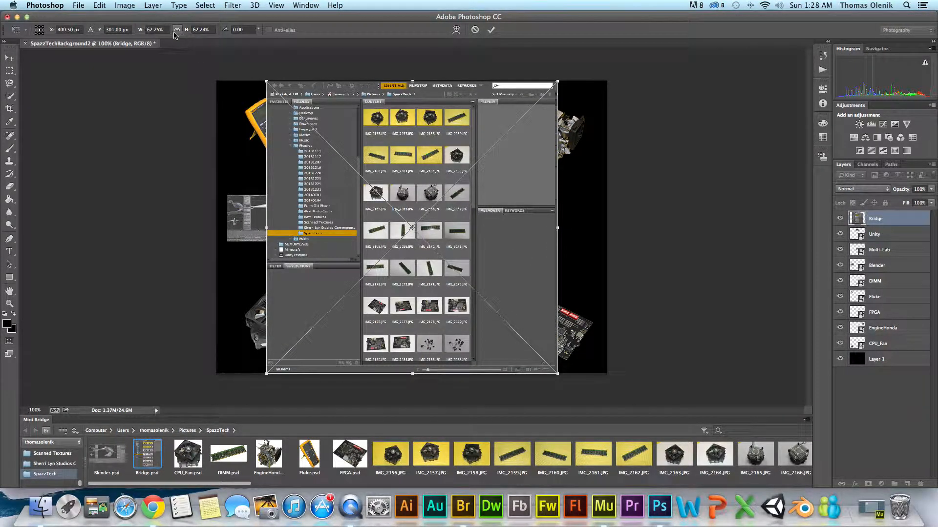
pyautogui.click(135, 29)
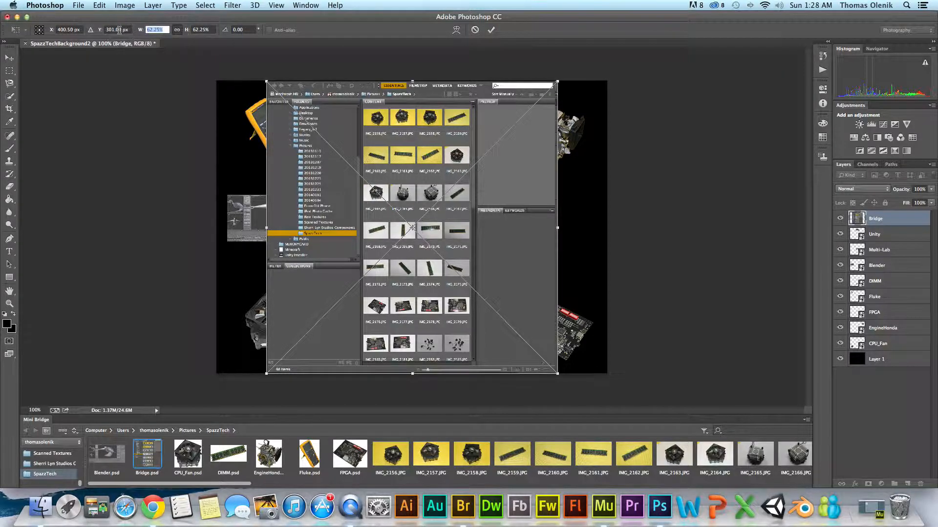
pyautogui.write('20')
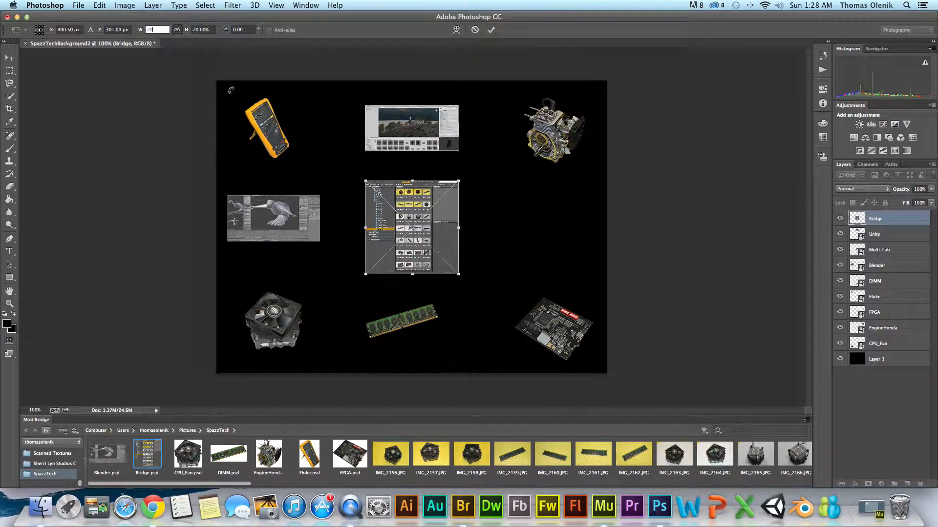
pyautogui.press('BackSpace')
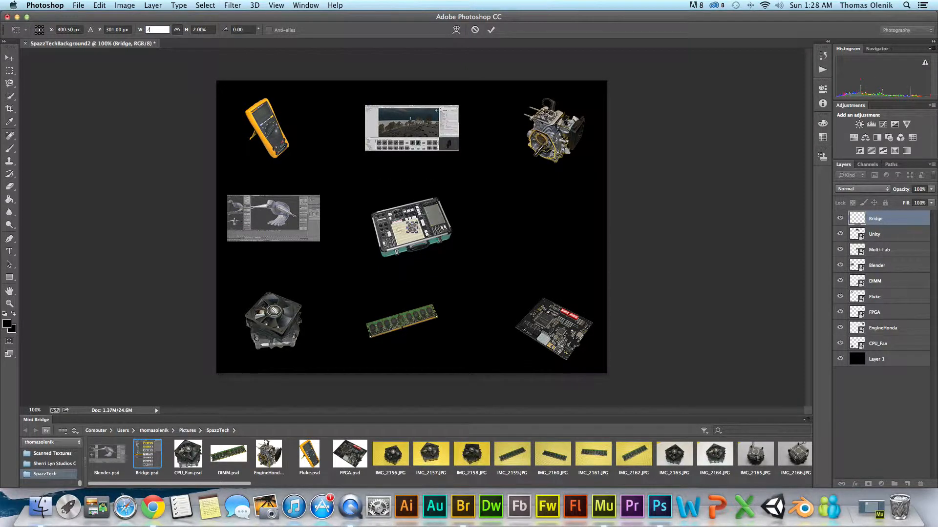
pyautogui.write('15')
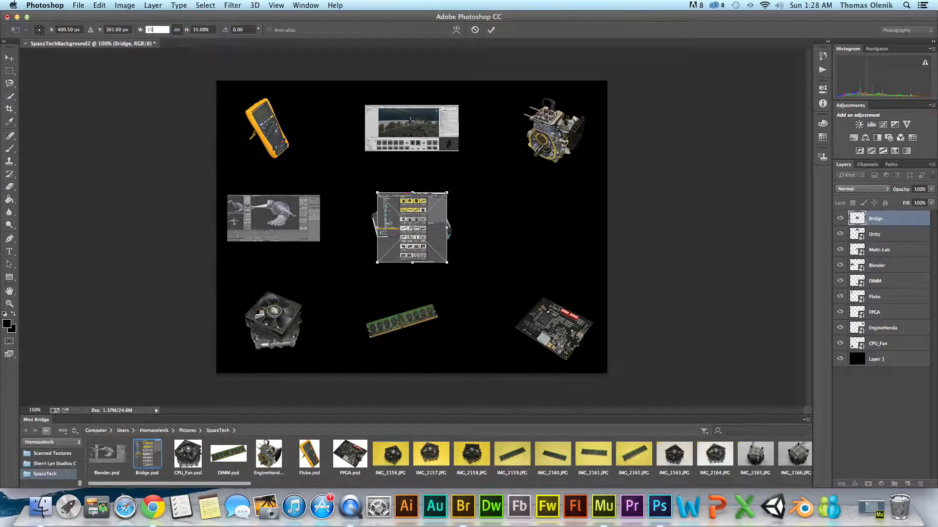
pyautogui.click(491, 30)
pyautogui.moveTo(440, 210); pyautogui.dragTo(570, 212)
# - Nudge the Blender screenshot slightly right and down, then select the FPGA layer
pyautogui.moveTo(307, 220)
pyautogui.mouseDown()
pyautogui.moveTo(317, 225)
pyautogui.moveTo(312, 212)
pyautogui.mouseUp()
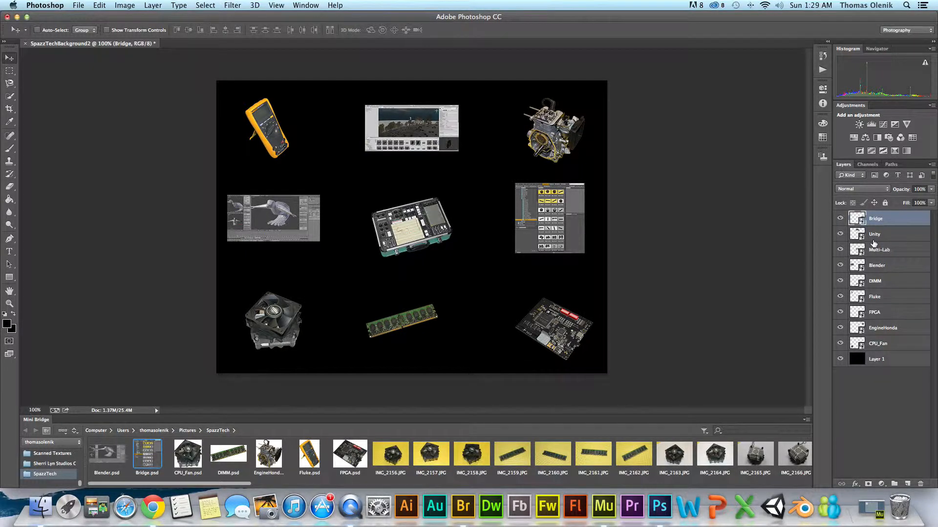
pyautogui.click(879, 268)
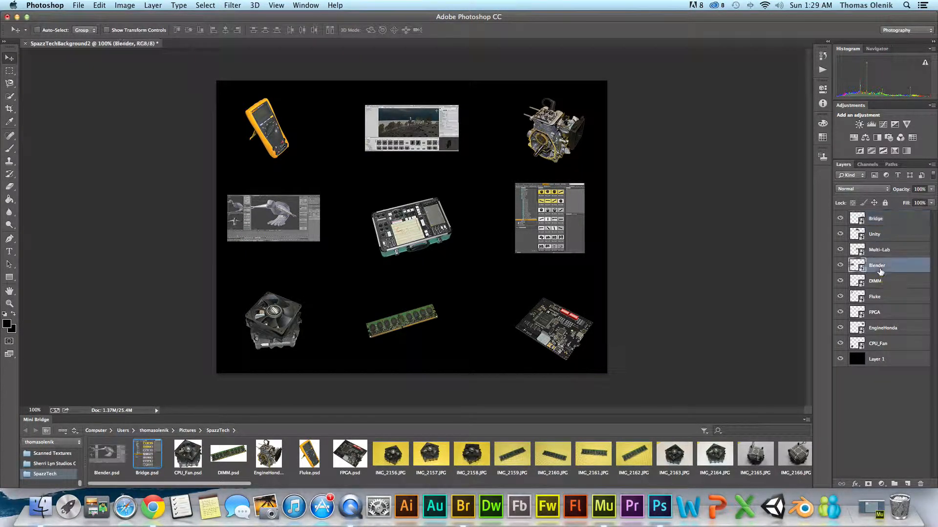
pyautogui.moveTo(297, 225); pyautogui.dragTo(313, 235)
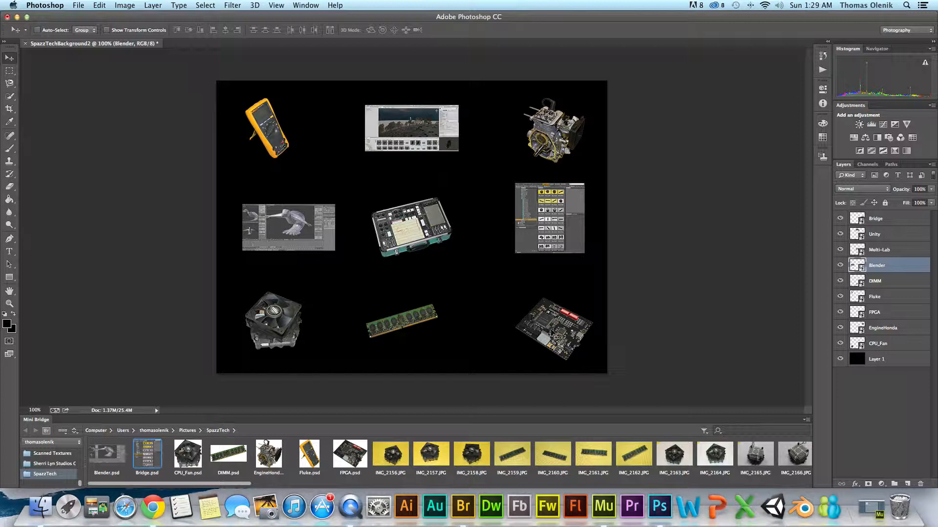
pyautogui.click(873, 315)
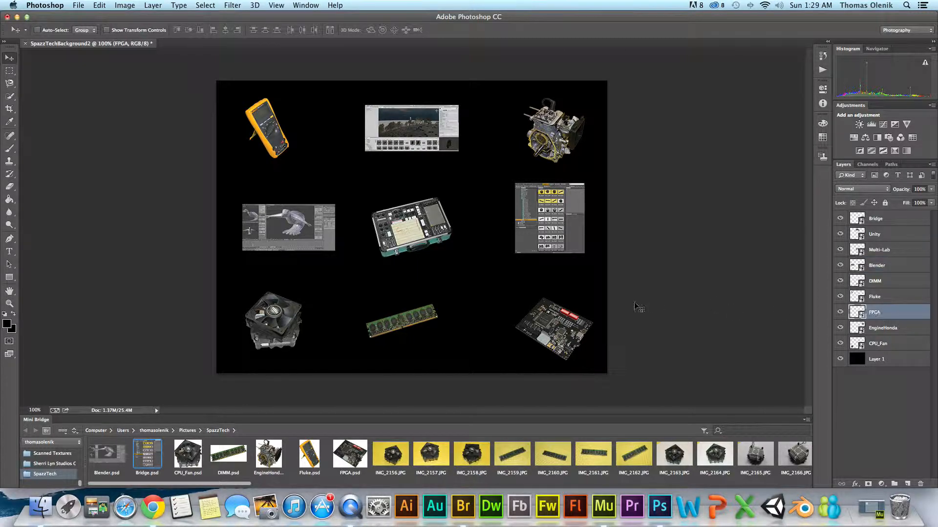
# - Nudge the FPGA board up and left, and shift the DIMM memory stick slightly right
pyautogui.moveTo(565, 331); pyautogui.dragTo(552, 314)
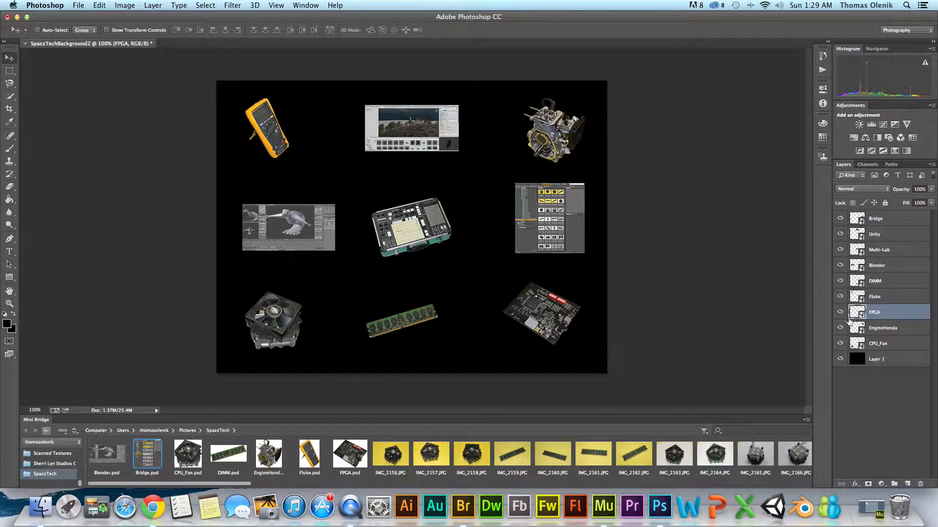
pyautogui.click(877, 277)
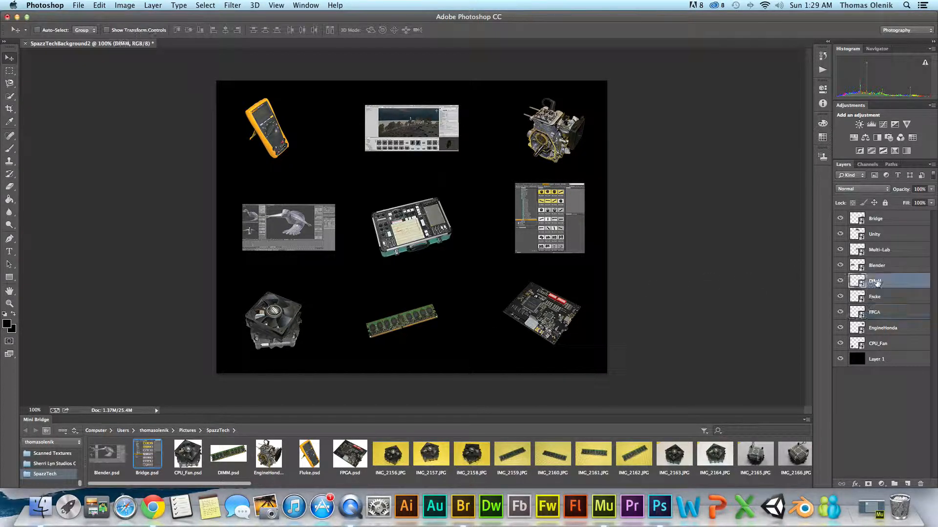
pyautogui.moveTo(417, 313); pyautogui.dragTo(426, 309)
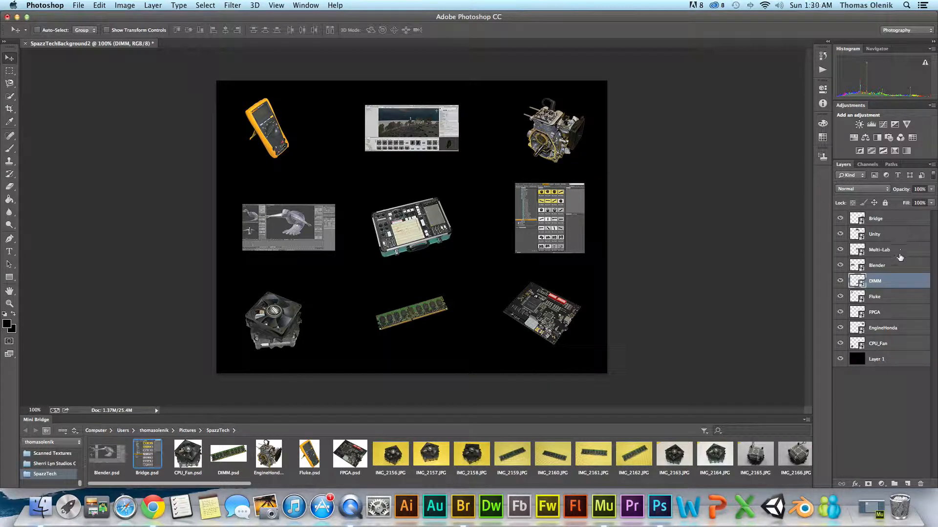
# - Move the Fluke multimeter to the right and shift the CPU fan slightly right
pyautogui.click(896, 298)
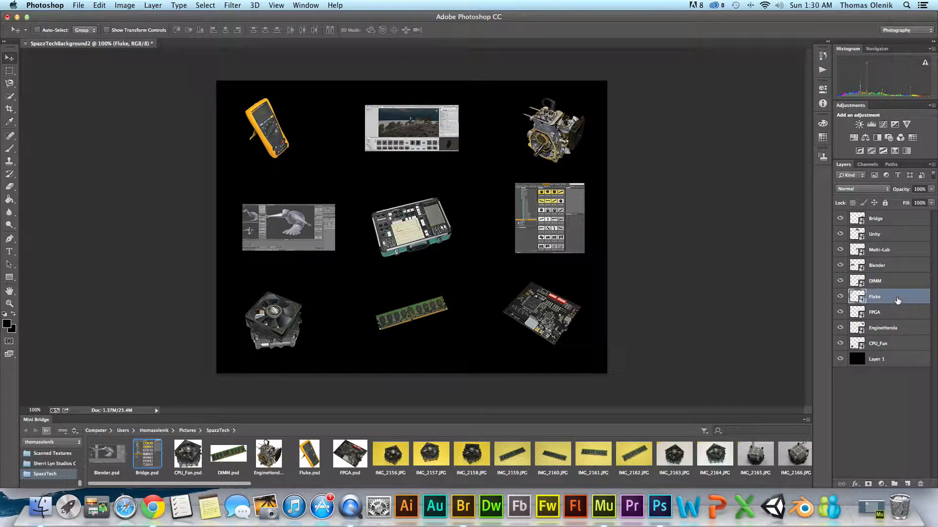
pyautogui.moveTo(269, 123); pyautogui.dragTo(283, 123)
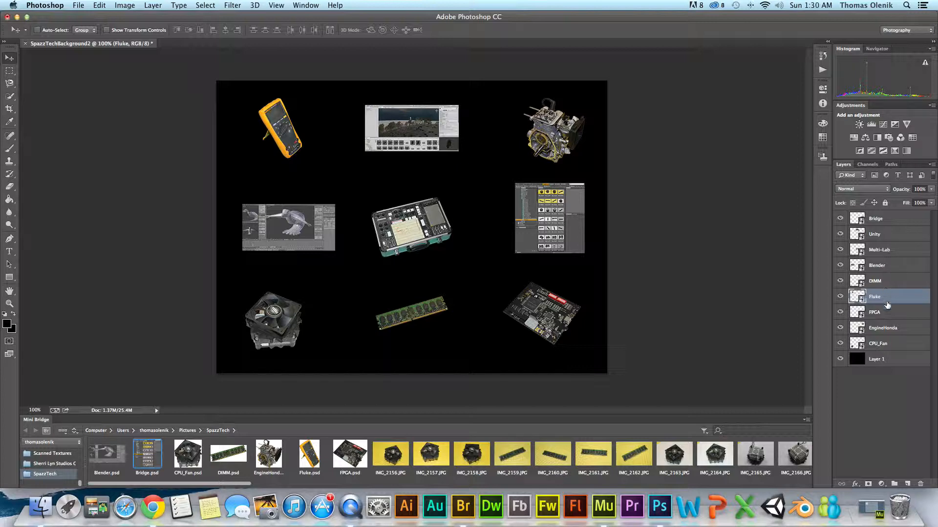
pyautogui.click(882, 344)
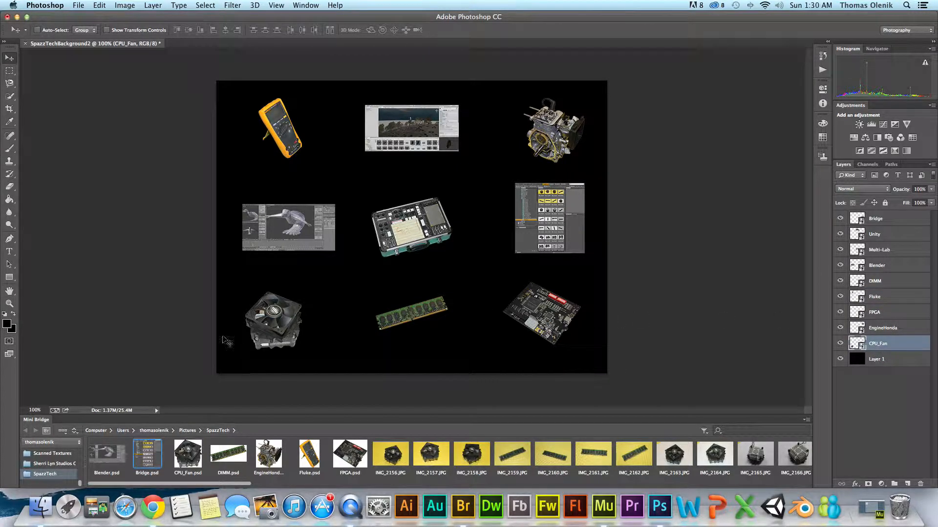
pyautogui.moveTo(285, 324); pyautogui.dragTo(291, 326)
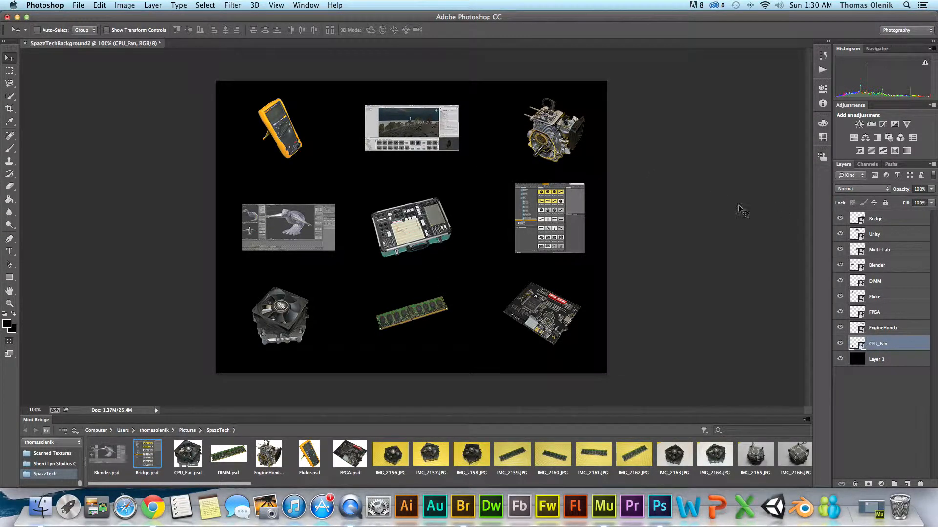
# - Nudge the Blender screenshot slightly left and down, then deselect all layers
pyautogui.click(888, 221)
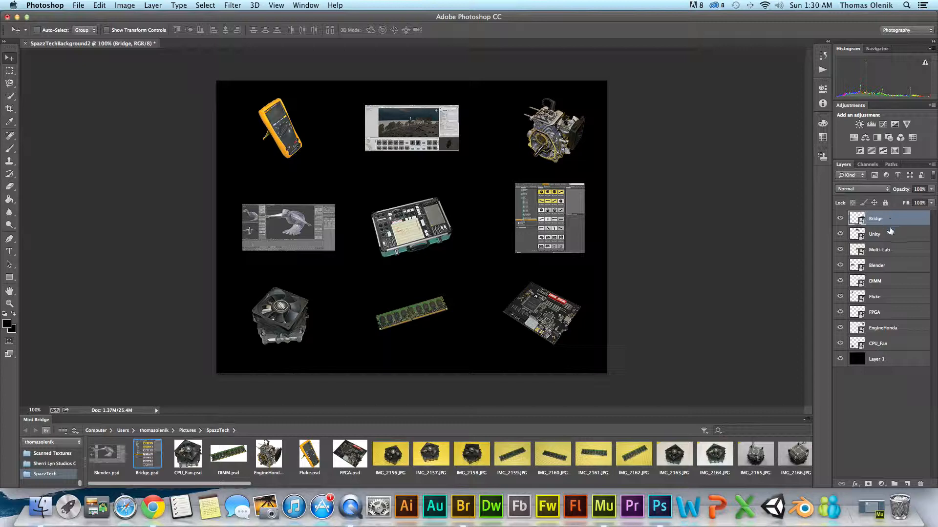
pyautogui.click(887, 268)
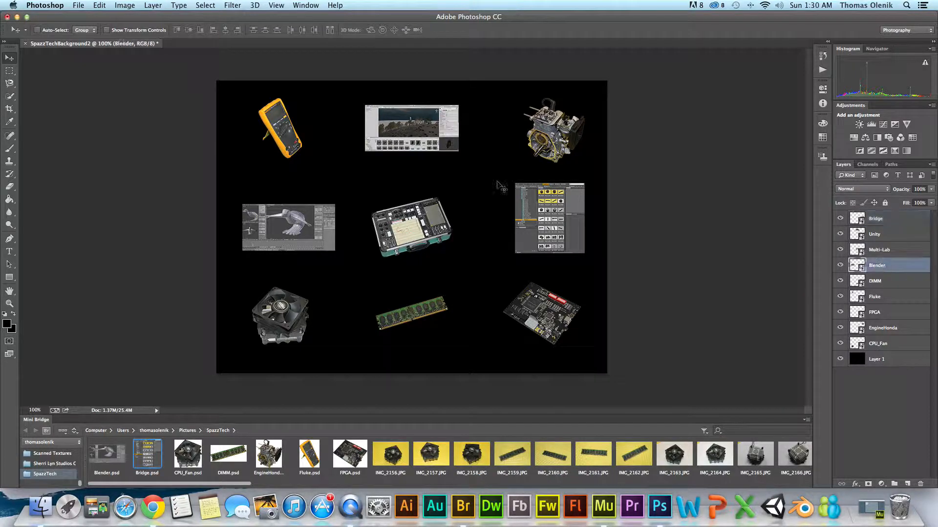
pyautogui.moveTo(411, 142); pyautogui.dragTo(409, 144)
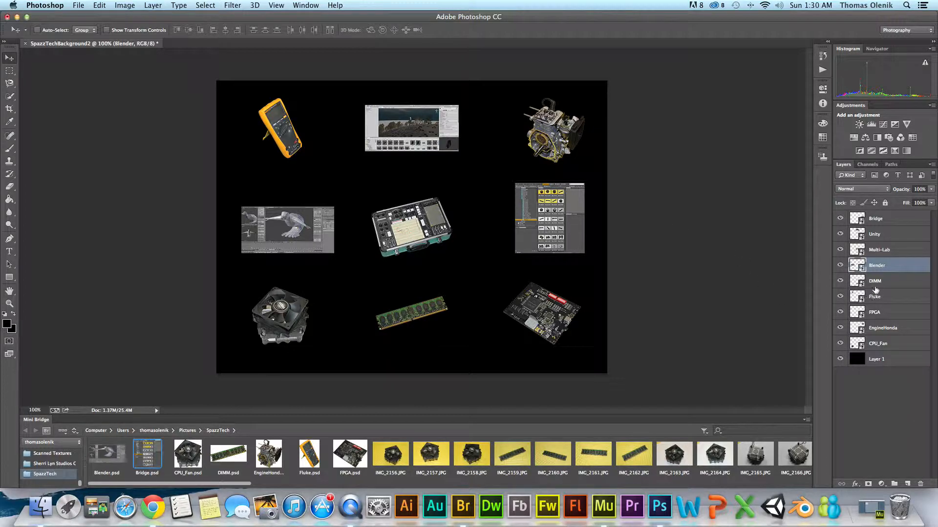
pyautogui.click(880, 238)
pyautogui.moveTo(428, 145); pyautogui.dragTo(429, 144)
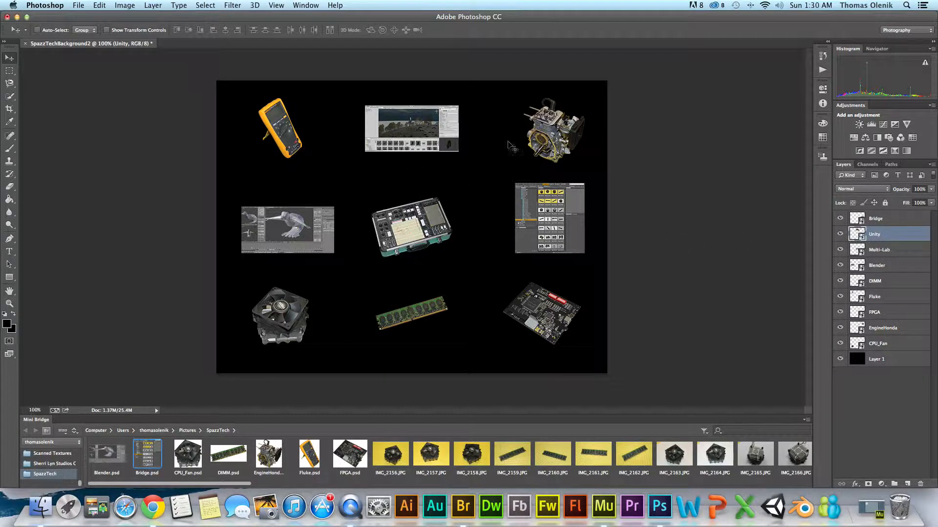
pyautogui.click(884, 398)
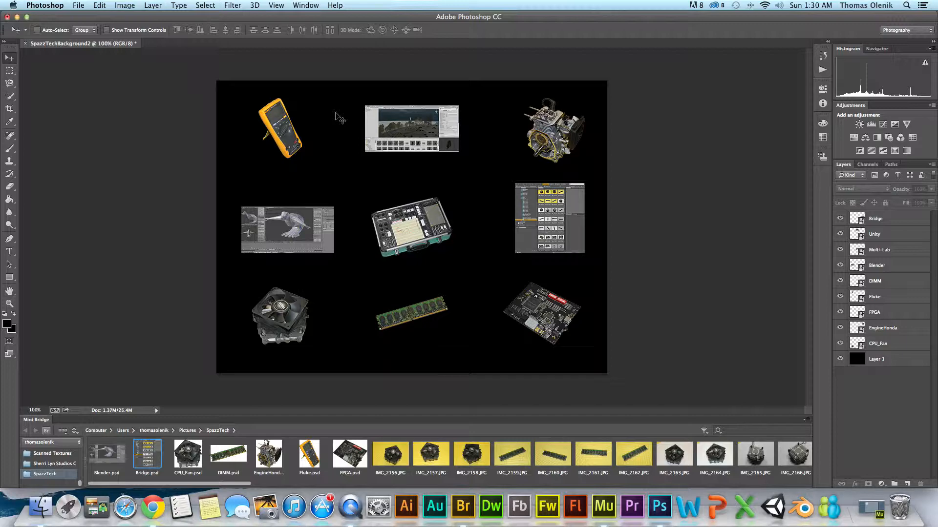
# - Save the document as SpazzTechBackground2.psd in the Pictures > SpazzTech folder with Maximize Compatibility on
pyautogui.click(77, 6)
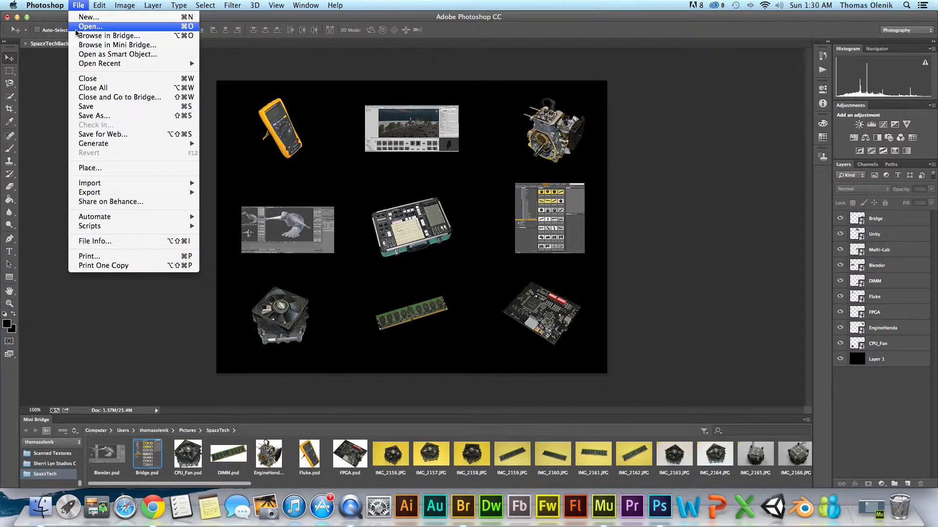
pyautogui.click(83, 107)
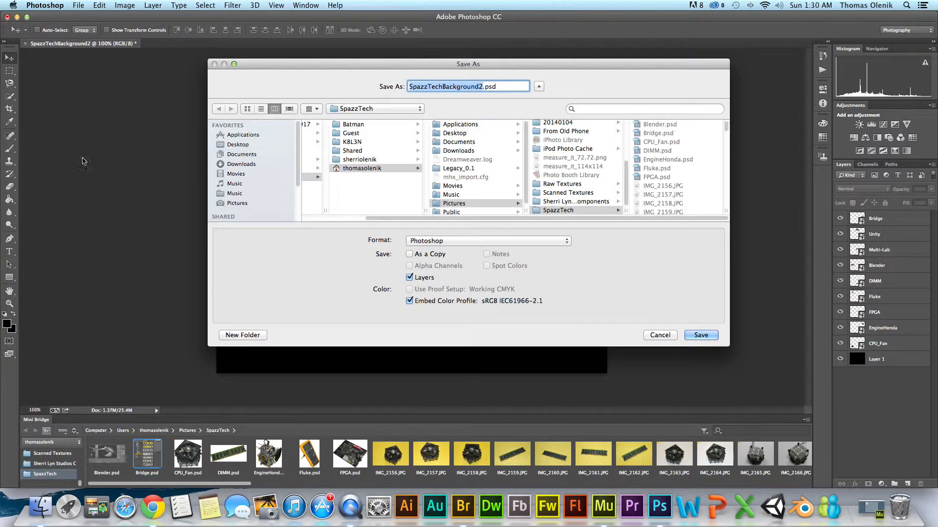
pyautogui.click(238, 155)
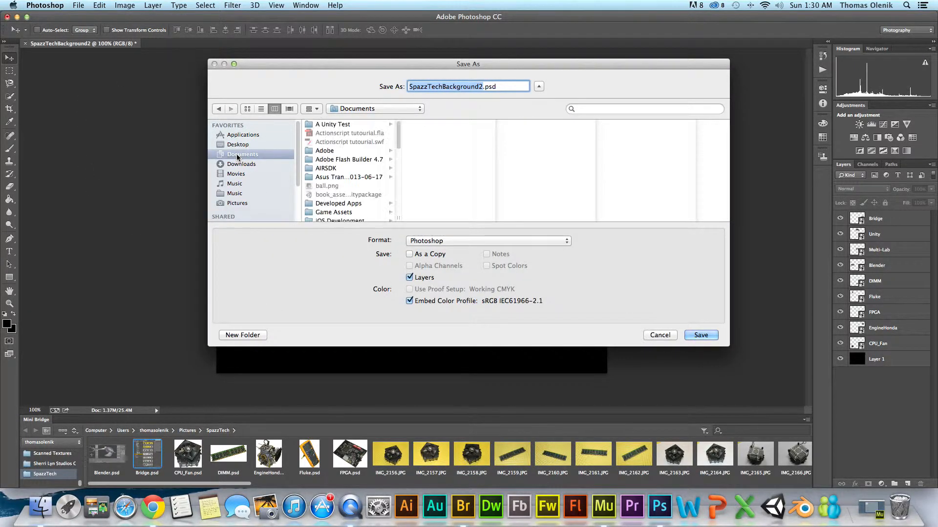
pyautogui.click(236, 203)
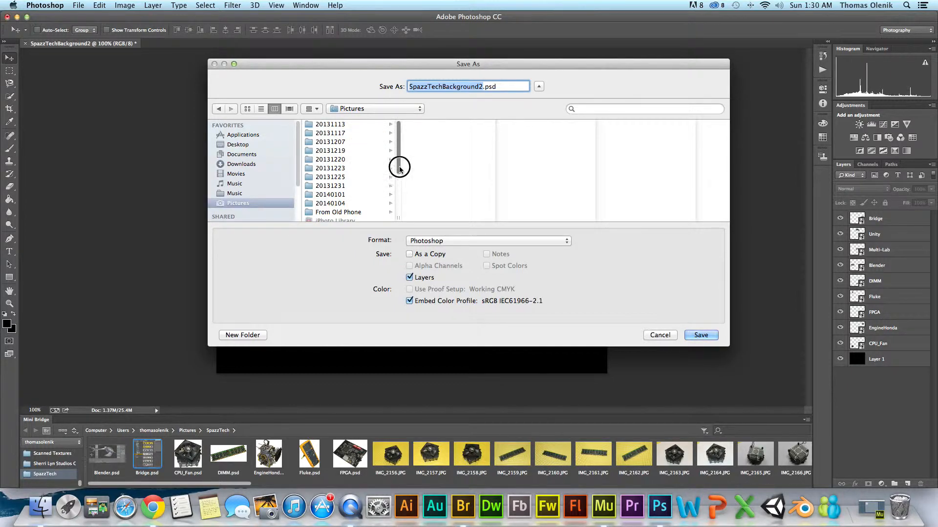
pyautogui.moveTo(397, 168); pyautogui.dragTo(399, 239)
pyautogui.click(331, 218)
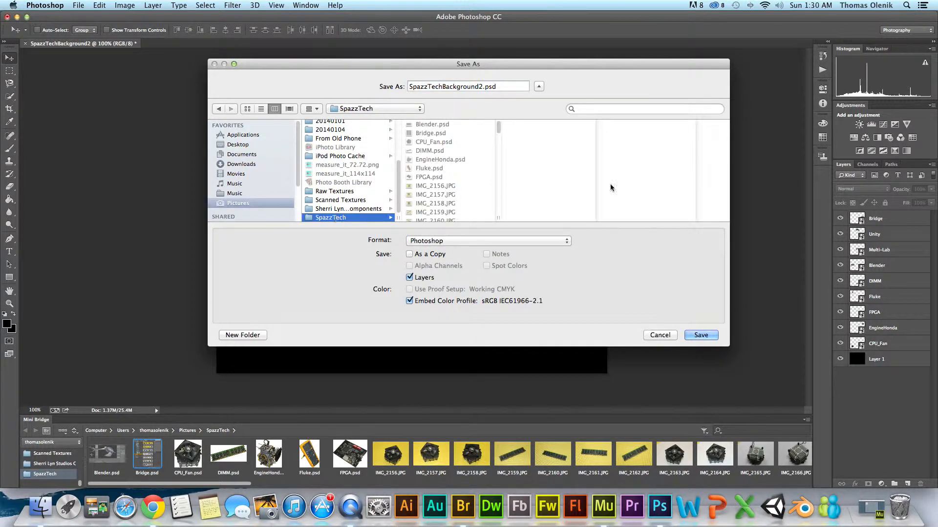
pyautogui.click(712, 336)
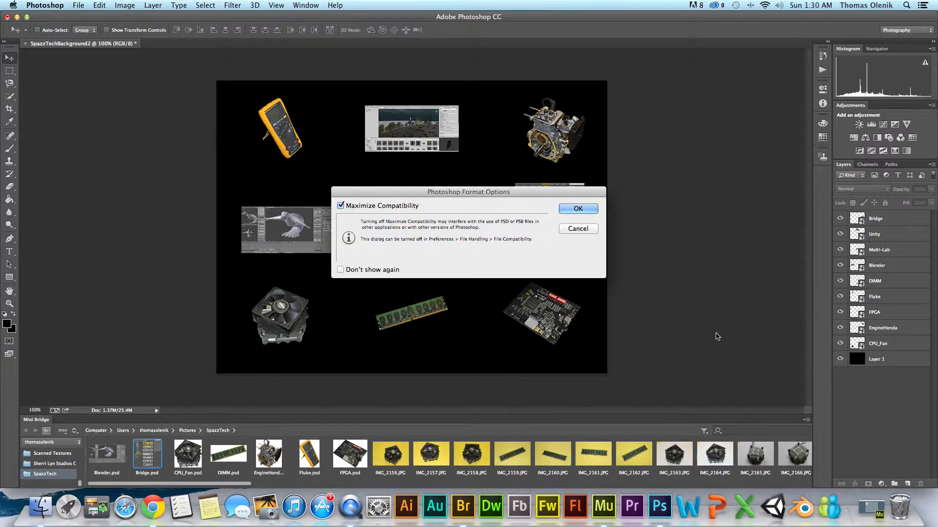
pyautogui.click(574, 210)
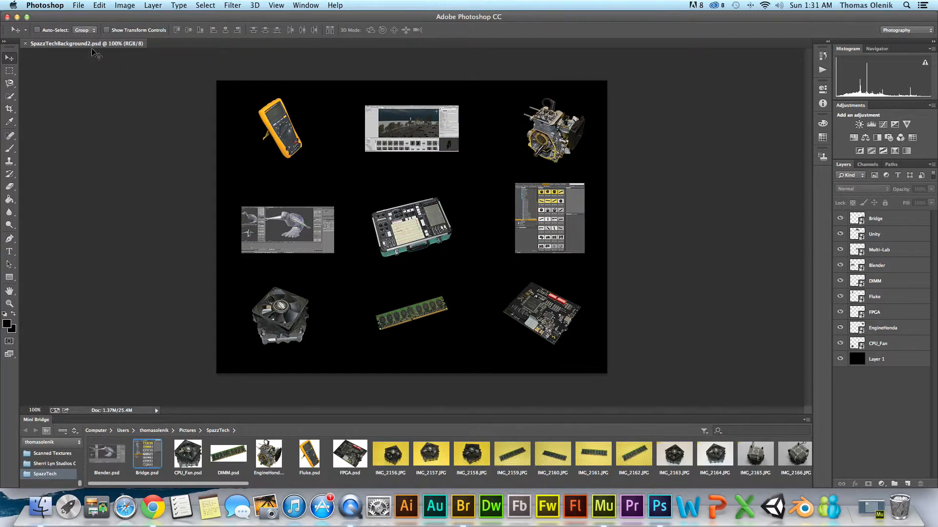
# - Open Save for Web for the background image
pyautogui.click(79, 5)
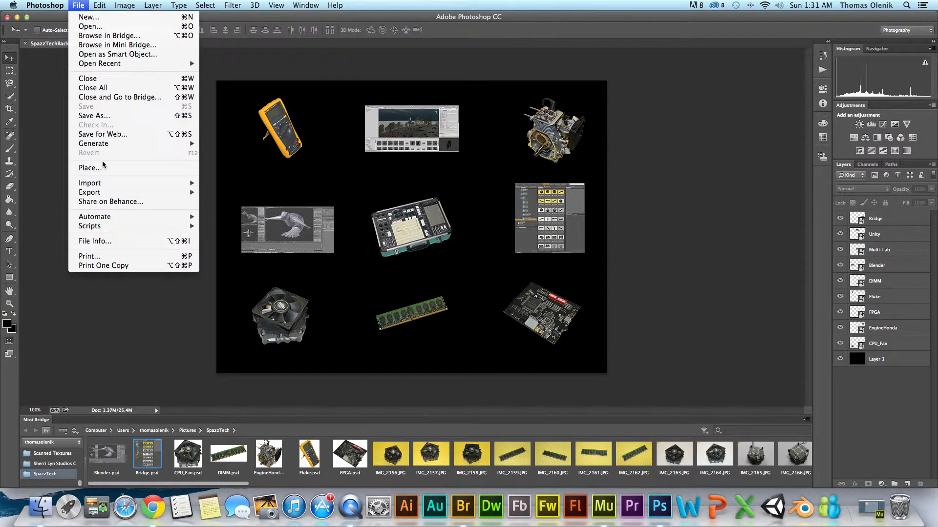
pyautogui.click(99, 137)
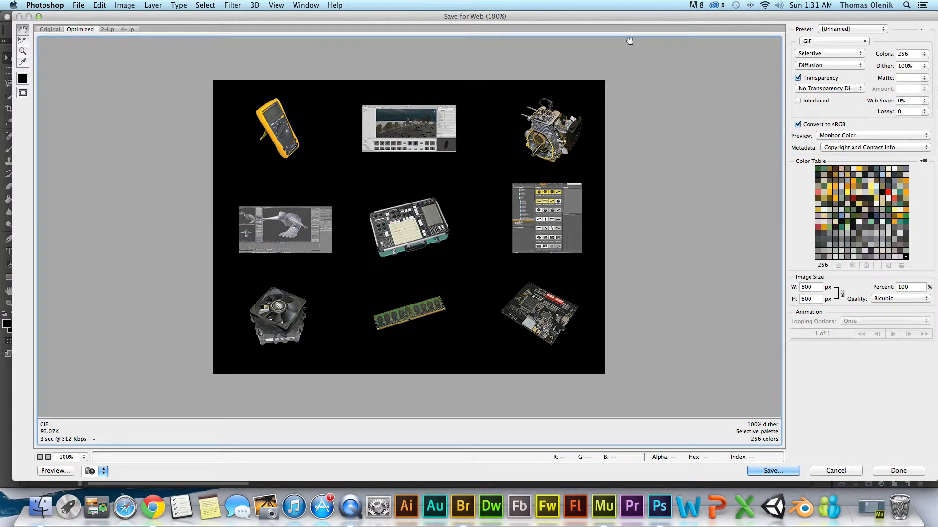
pyautogui.click(722, 11)
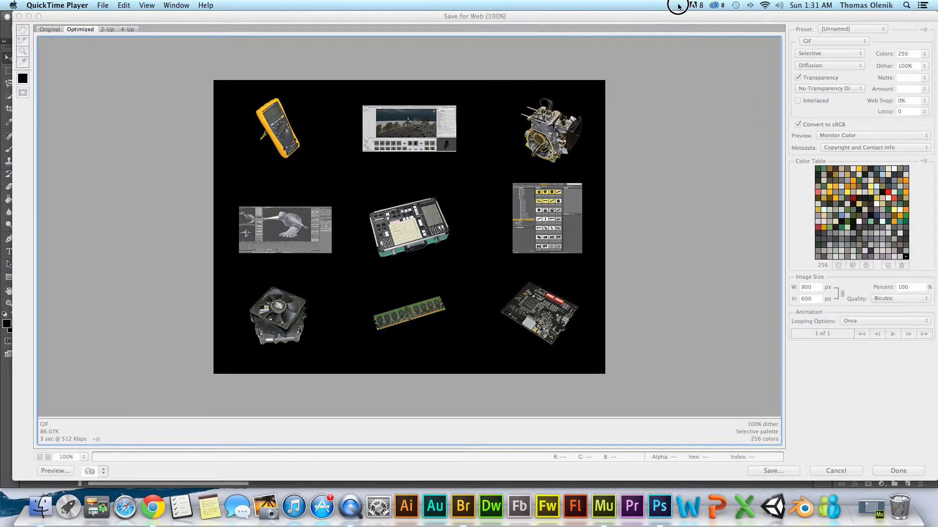